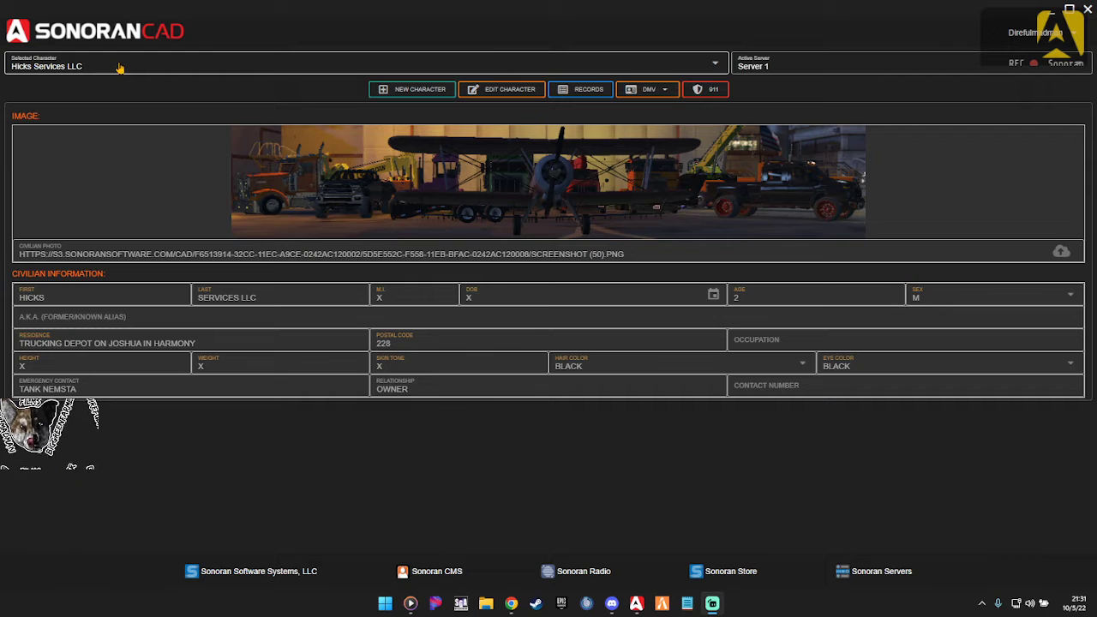
Dismiss the New Character form, reselect Hicks Services LLC, and bring up its DMV options
{"action": "left_click", "coordinate": [389, 93]}
{"action": "left_click", "coordinate": [388, 92]}
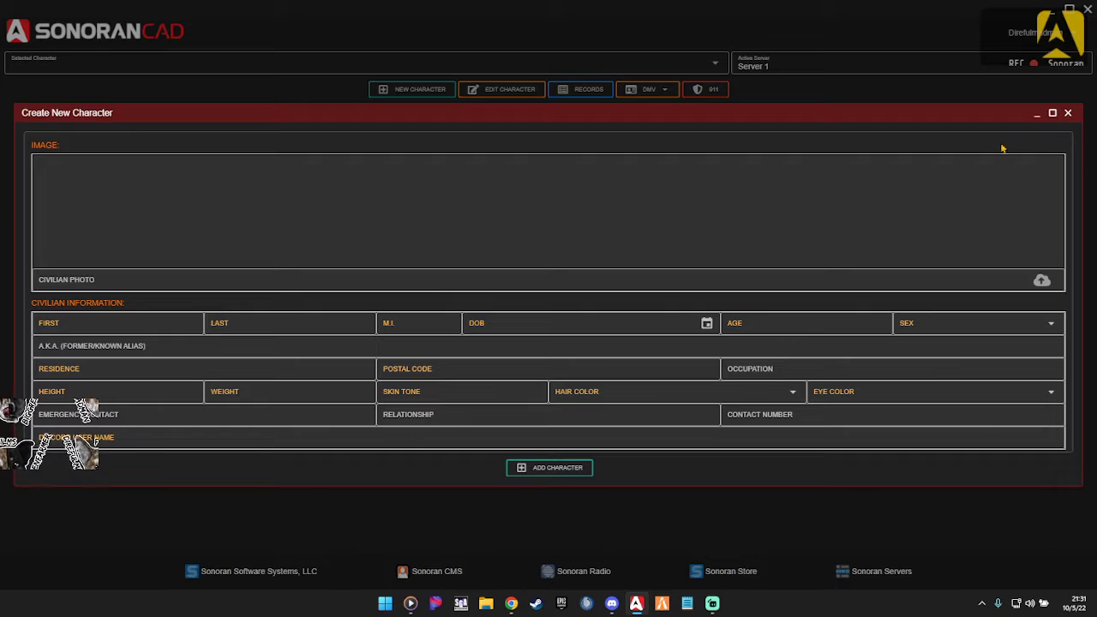
{"action": "left_click", "coordinate": [1068, 113]}
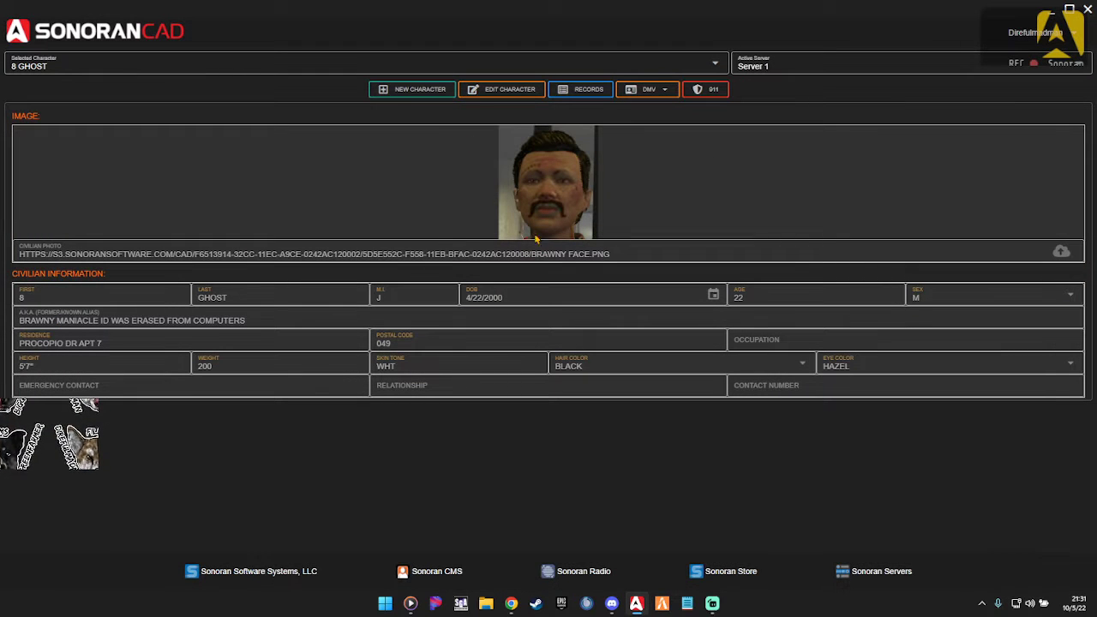
{"action": "left_click", "coordinate": [518, 70]}
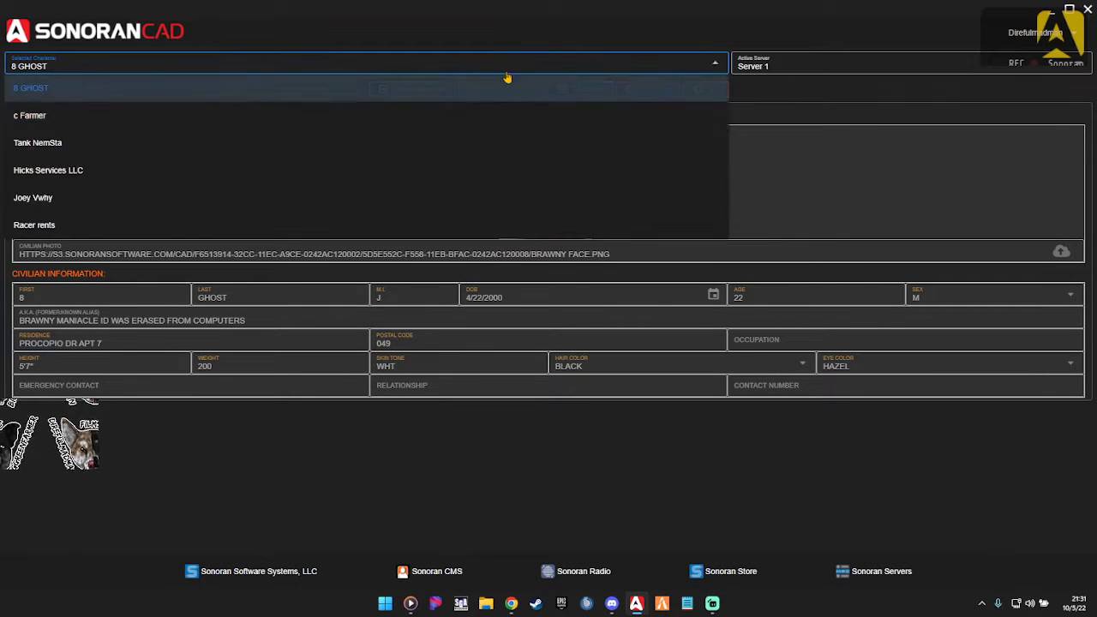
{"action": "left_click", "coordinate": [40, 171]}
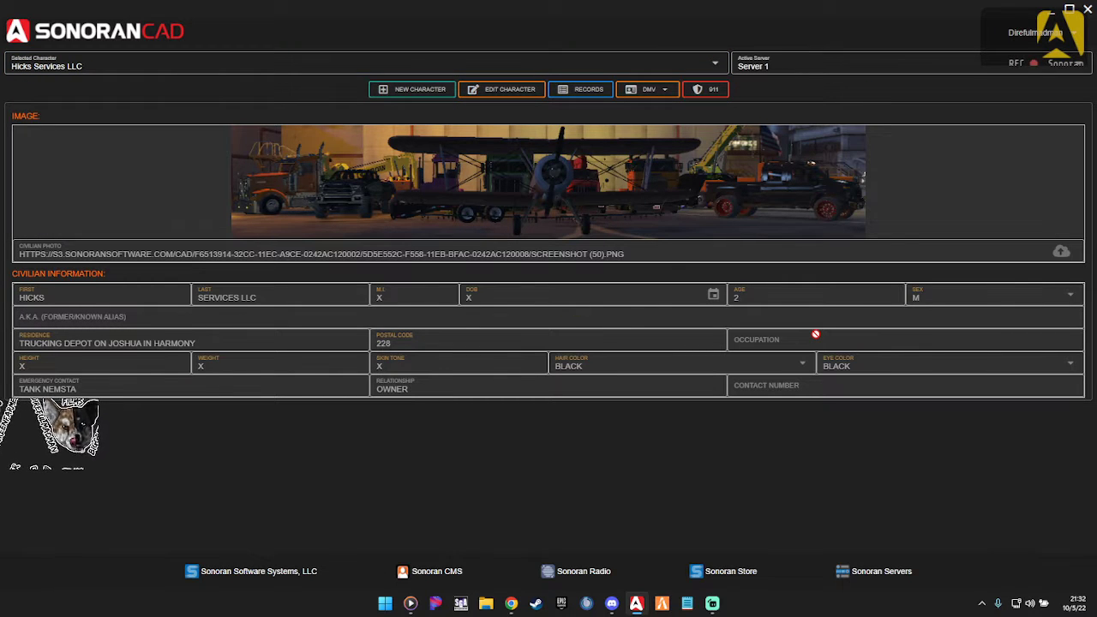
{"action": "left_click", "coordinate": [657, 91]}
Start a DMV License record for Hicks Services LLC, leaving its status Pending
{"action": "left_click", "coordinate": [612, 139]}
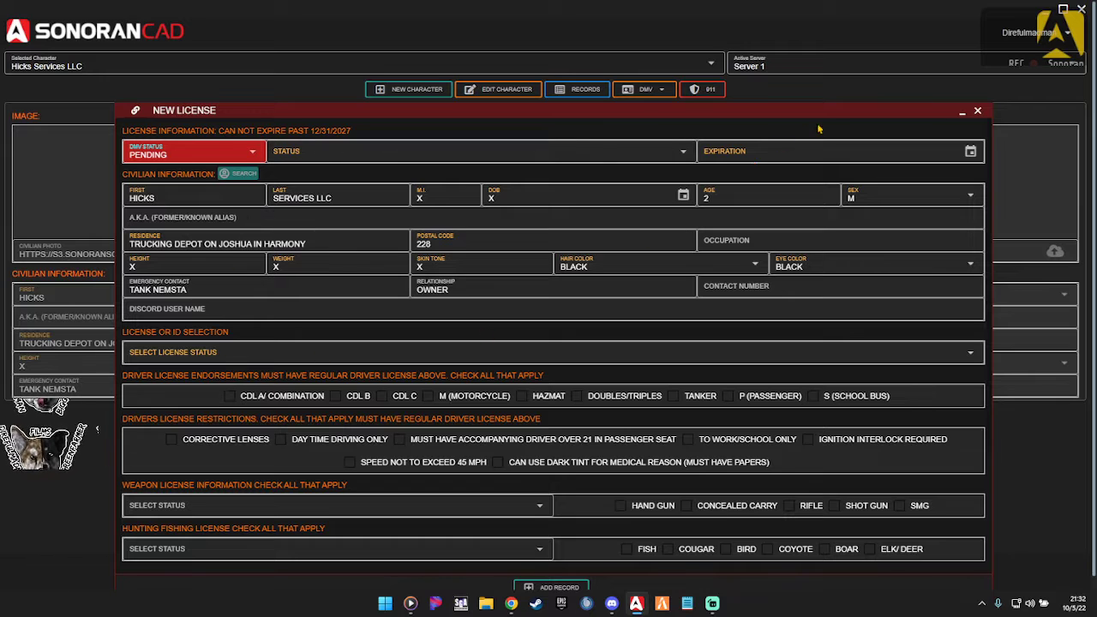
{"action": "left_click", "coordinate": [394, 152]}
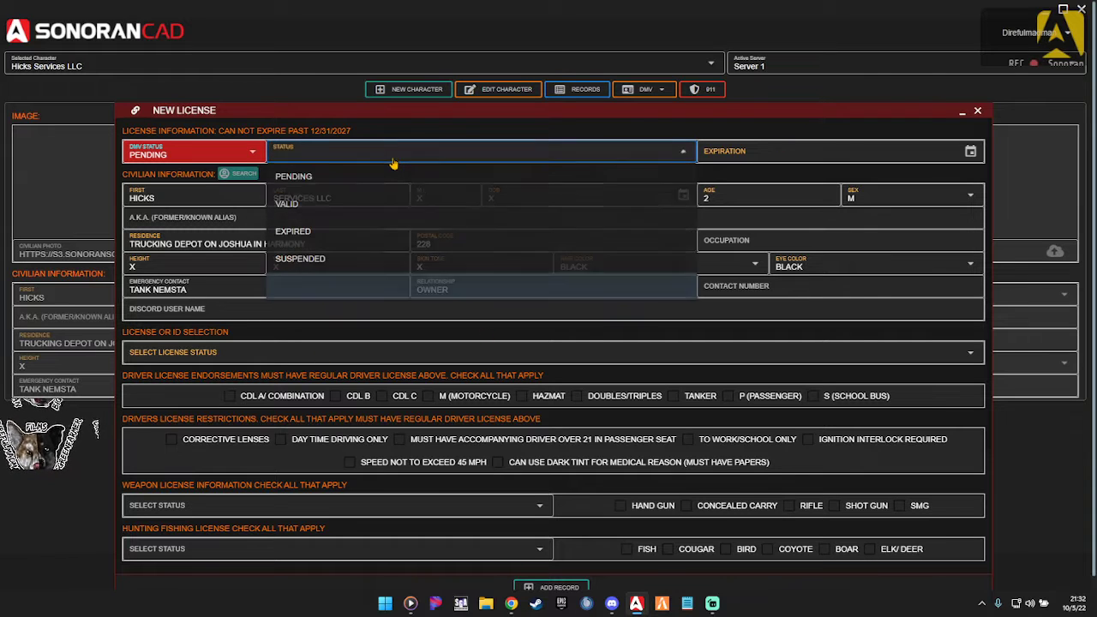
{"action": "left_click", "coordinate": [337, 154]}
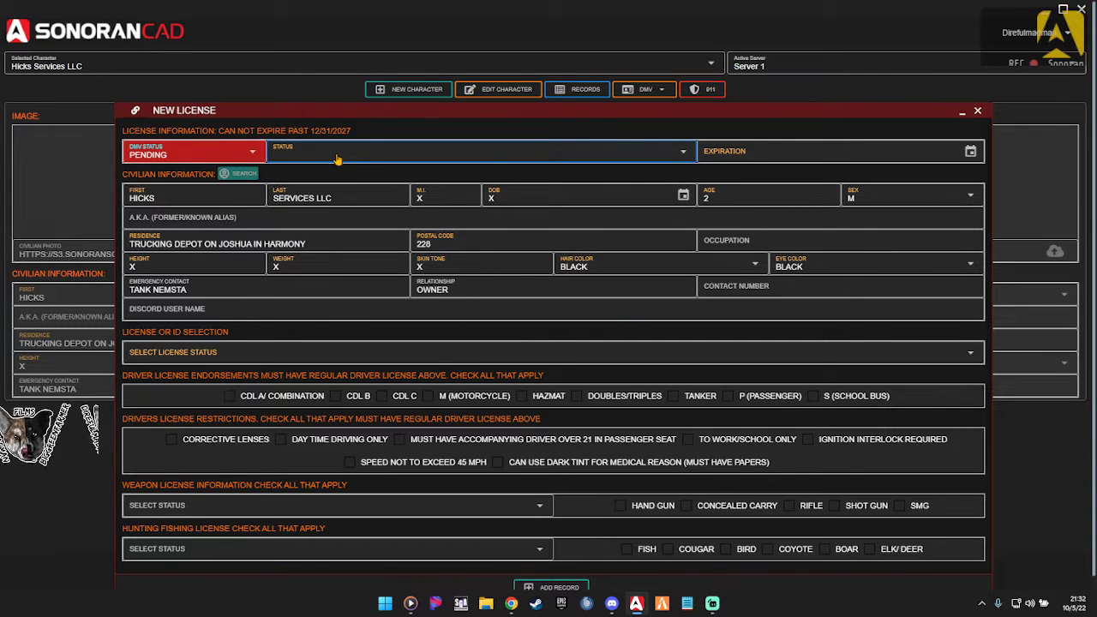
{"action": "left_click", "coordinate": [834, 145]}
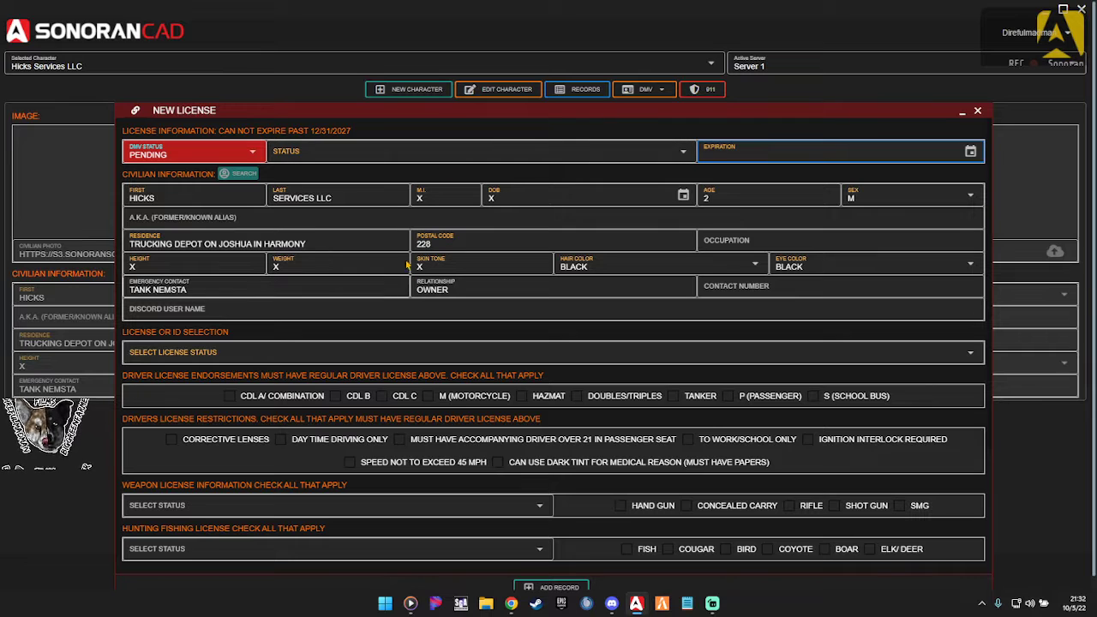
Choose Regular Drivers License in the Select License Status dropdown
{"action": "scroll", "coordinate": [410, 233], "scroll_direction": "down", "scroll_amount": 2}
{"action": "scroll", "coordinate": [410, 233], "scroll_direction": "up", "scroll_amount": 2}
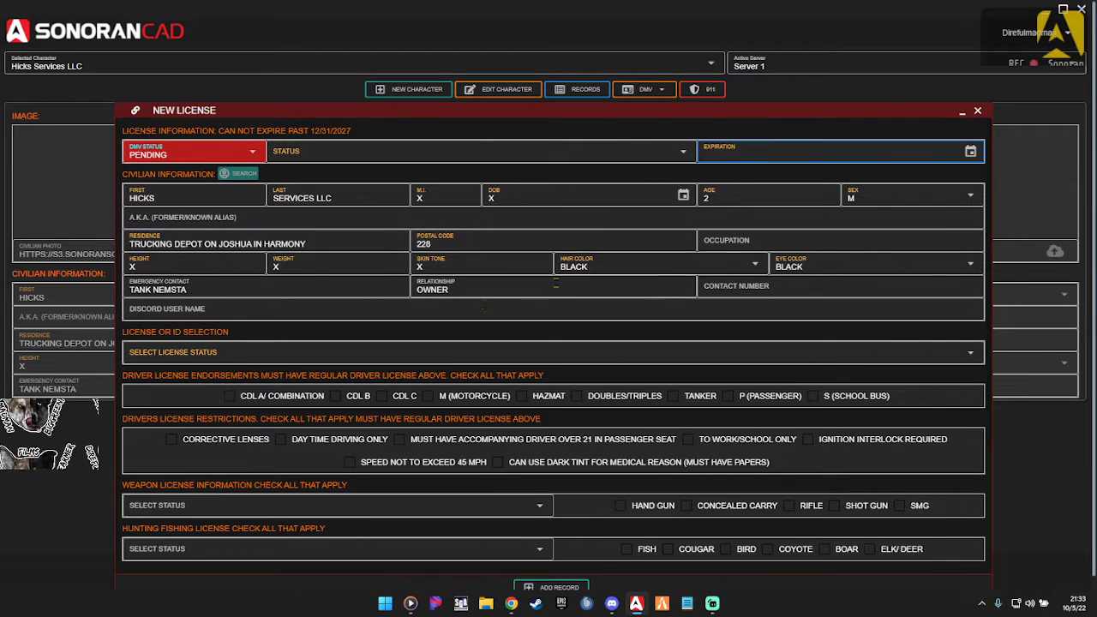
{"action": "scroll", "coordinate": [299, 315], "scroll_direction": "down", "scroll_amount": 1}
{"action": "scroll", "coordinate": [299, 315], "scroll_direction": "up", "scroll_amount": 1}
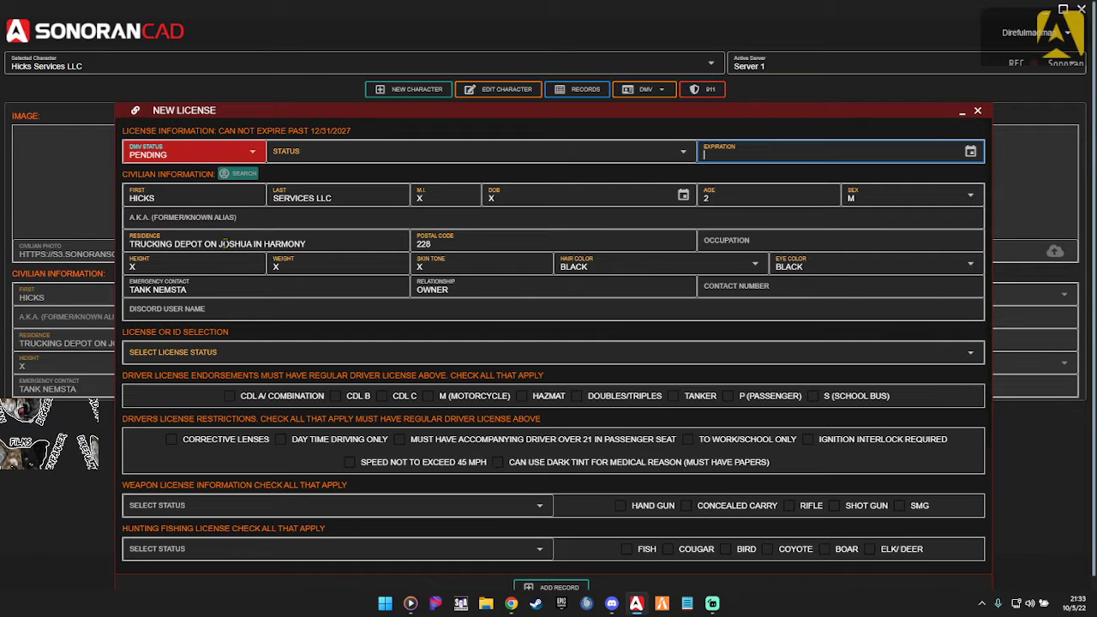
{"action": "scroll", "coordinate": [619, 321], "scroll_direction": "down", "scroll_amount": 1}
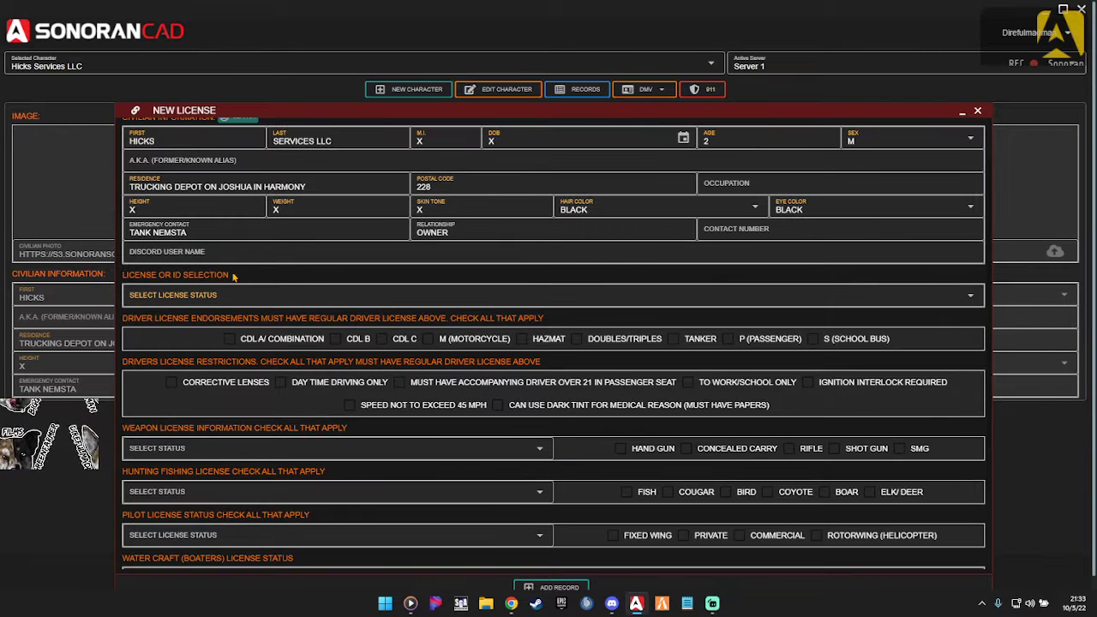
{"action": "left_click", "coordinate": [202, 307]}
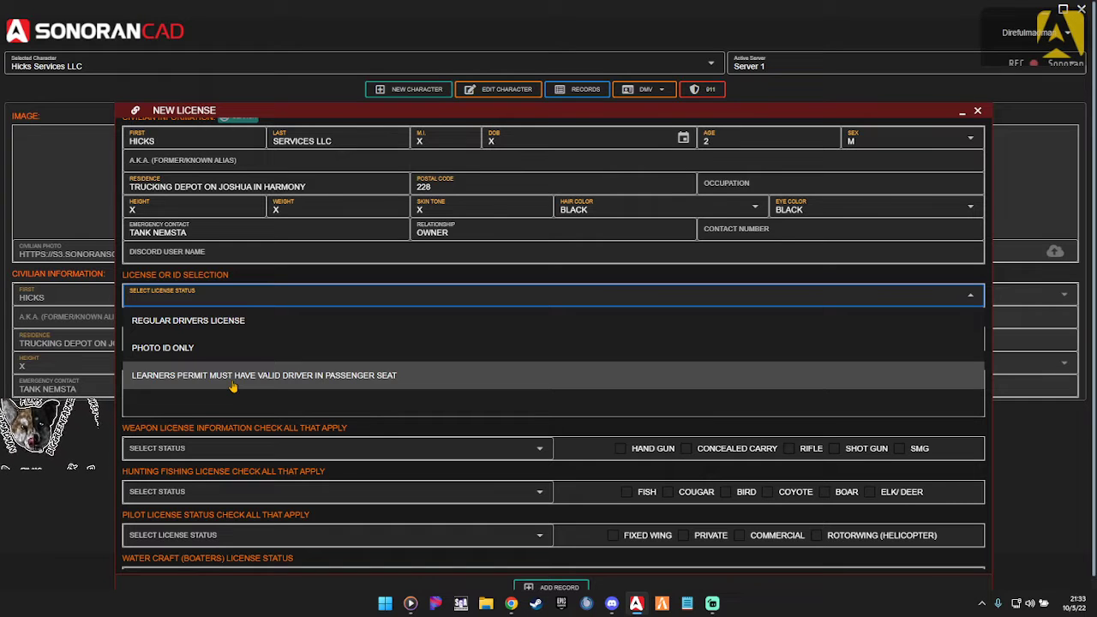
{"action": "left_click", "coordinate": [453, 320]}
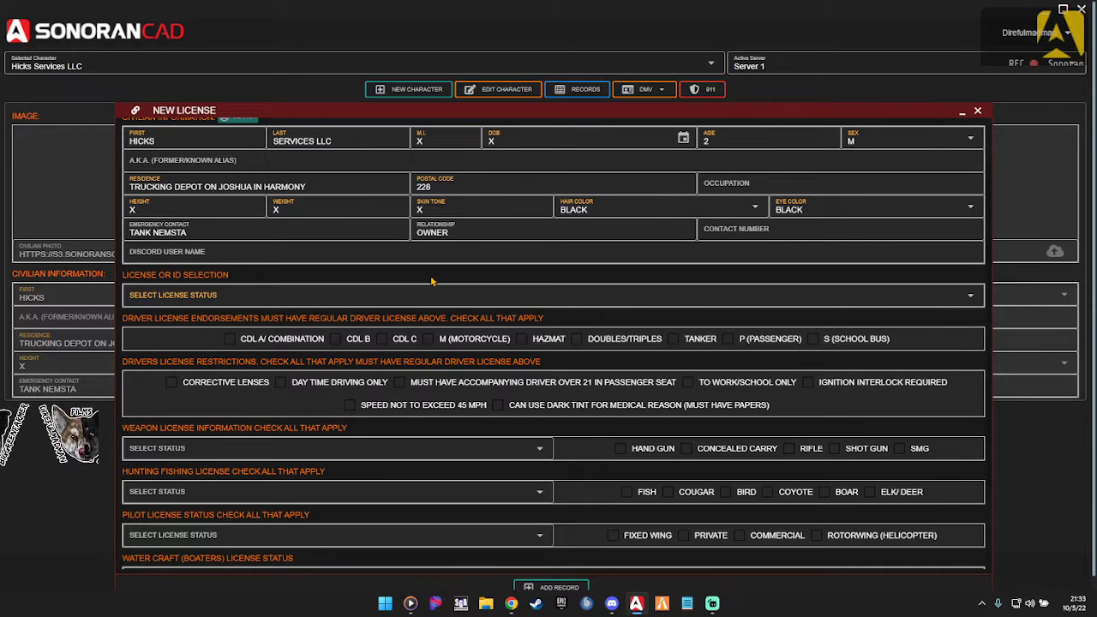
{"action": "left_click", "coordinate": [264, 296]}
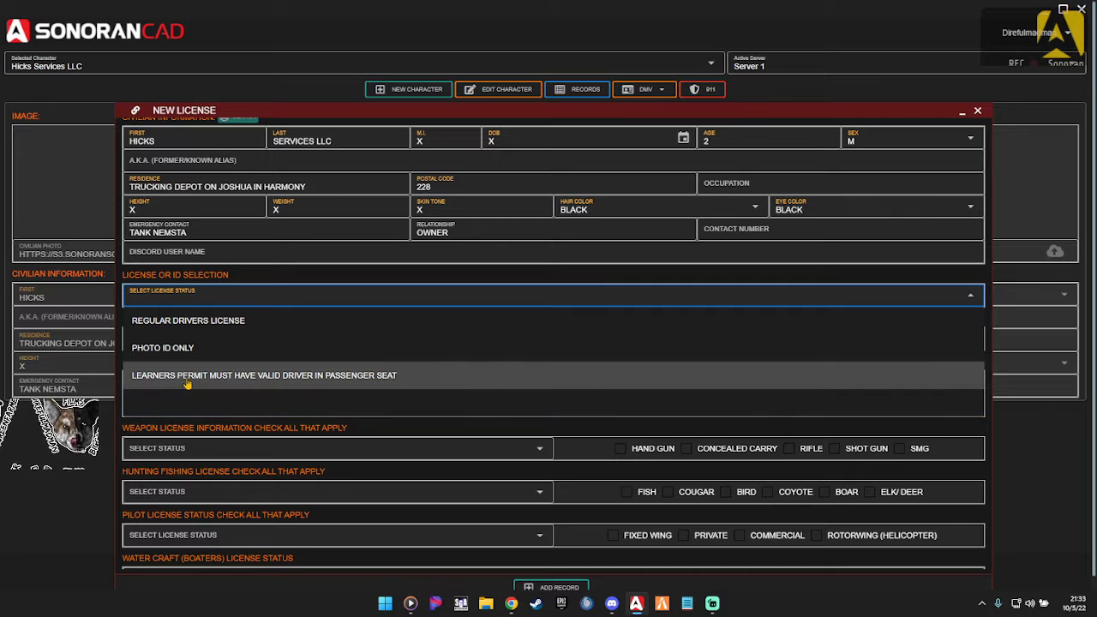
{"action": "left_click", "coordinate": [368, 304]}
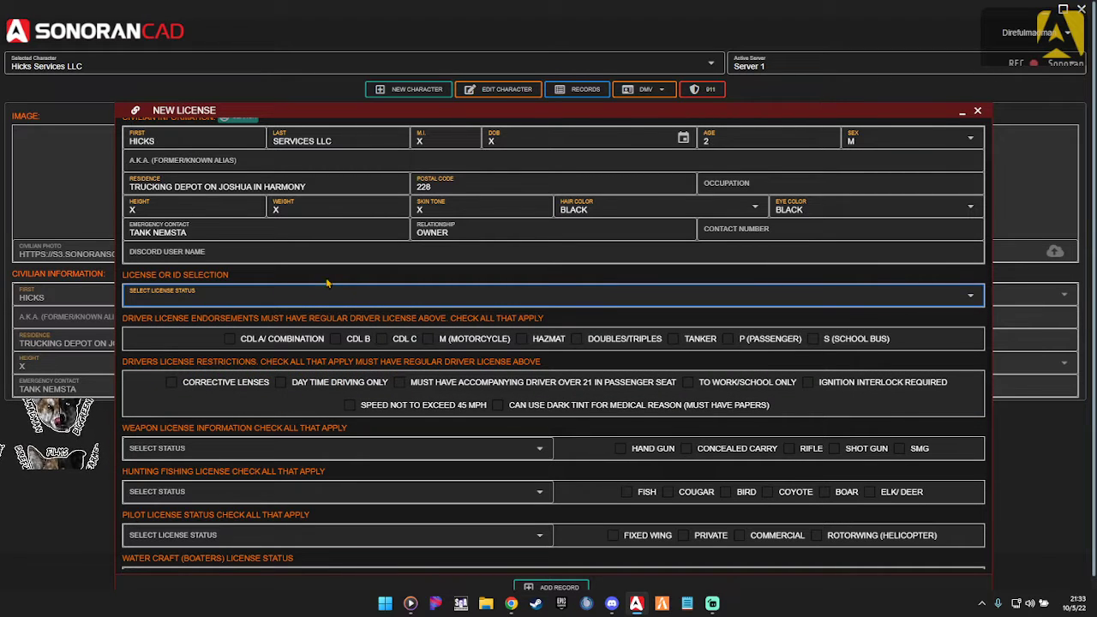
{"action": "left_click", "coordinate": [263, 302]}
{"action": "left_click", "coordinate": [218, 318]}
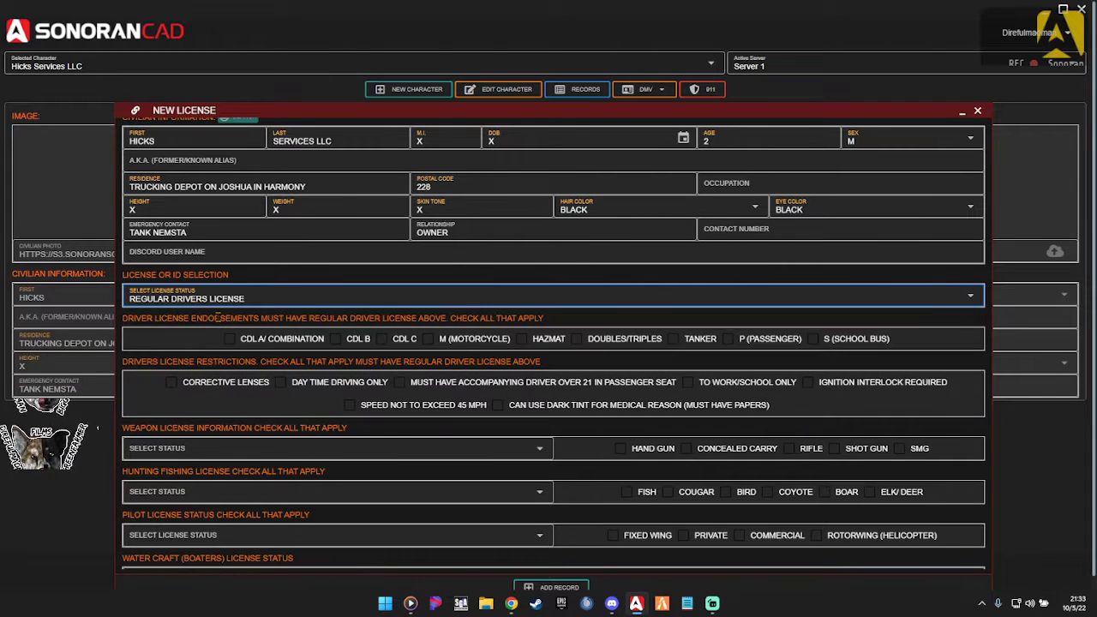
{"action": "left_click", "coordinate": [456, 302]}
{"action": "left_click", "coordinate": [367, 319]}
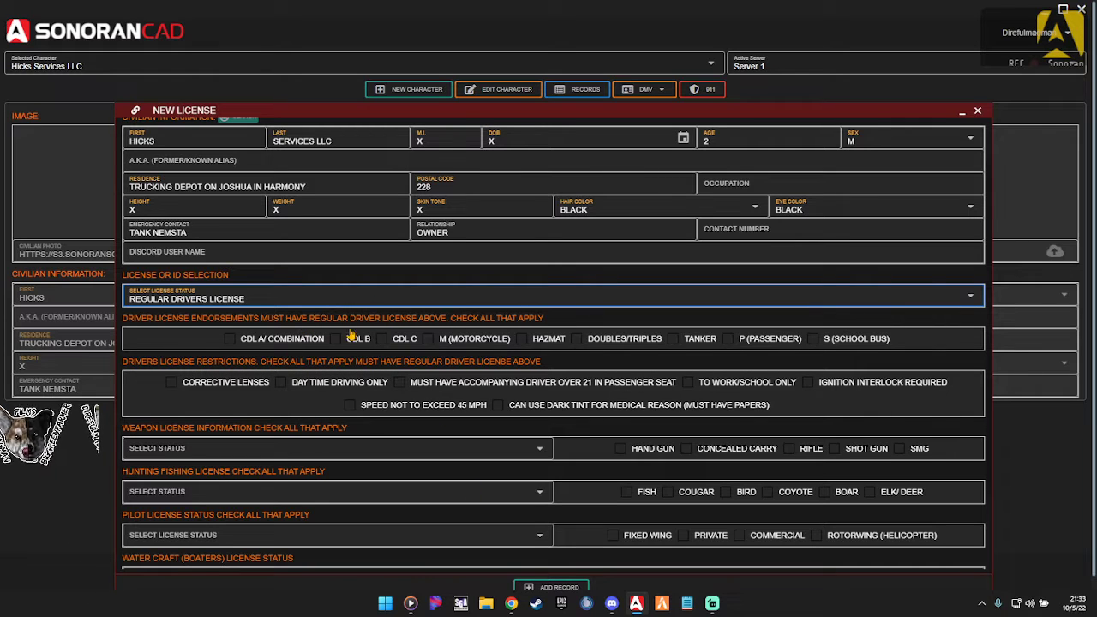
Check every endorsement box, from CDL A/Combination through S (School Bus)
{"action": "scroll", "coordinate": [637, 370], "scroll_direction": "down", "scroll_amount": 2}
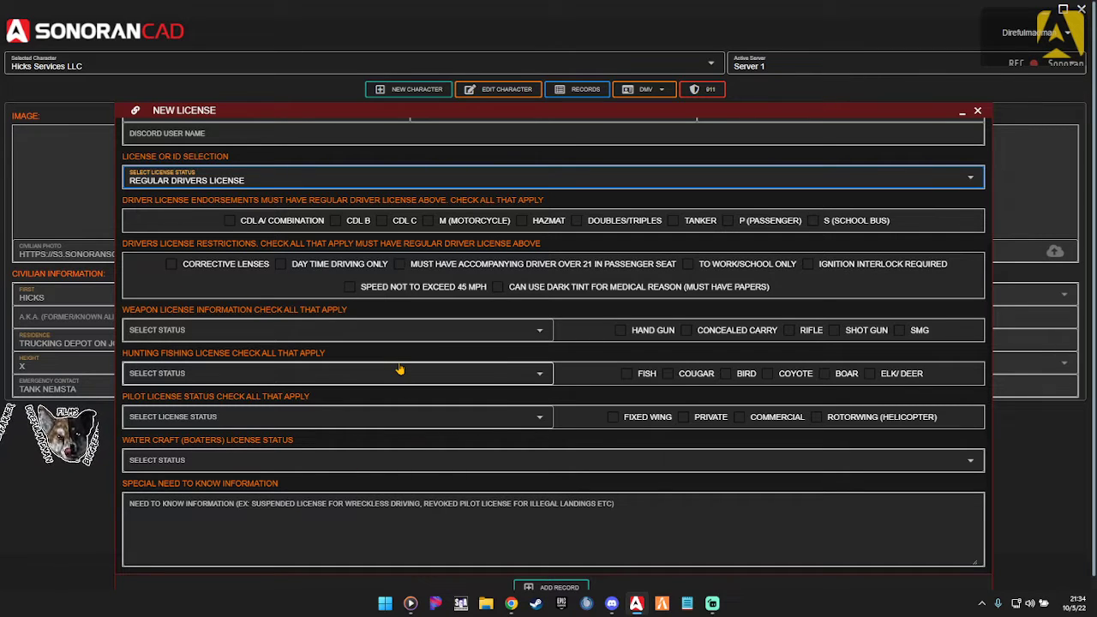
{"action": "scroll", "coordinate": [557, 326], "scroll_direction": "up", "scroll_amount": 1}
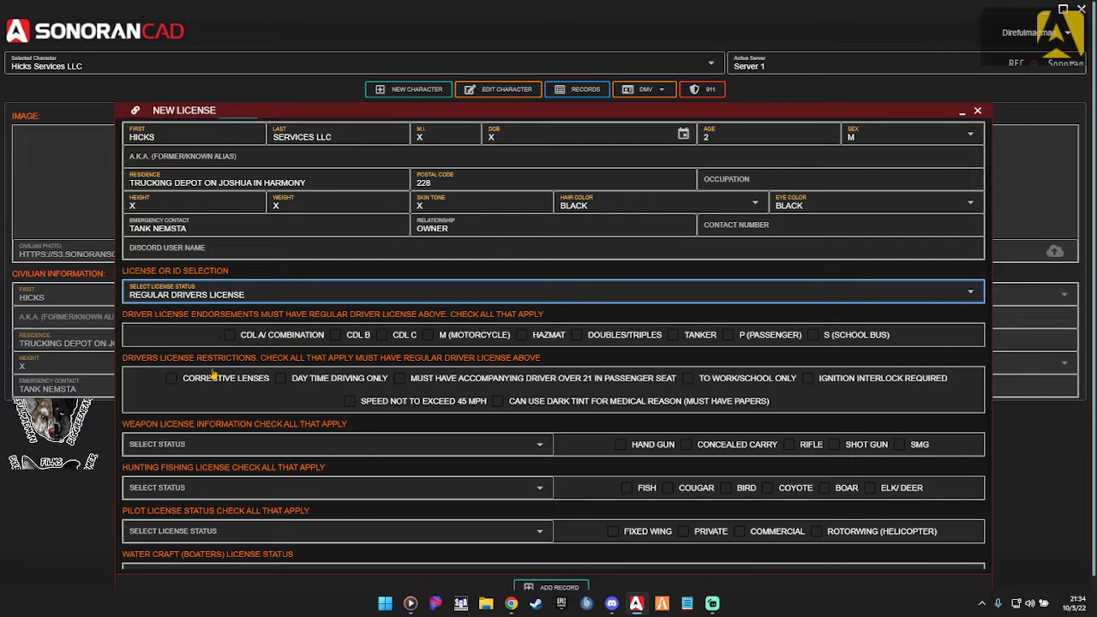
{"action": "left_click", "coordinate": [244, 335]}
{"action": "left_click", "coordinate": [343, 335]}
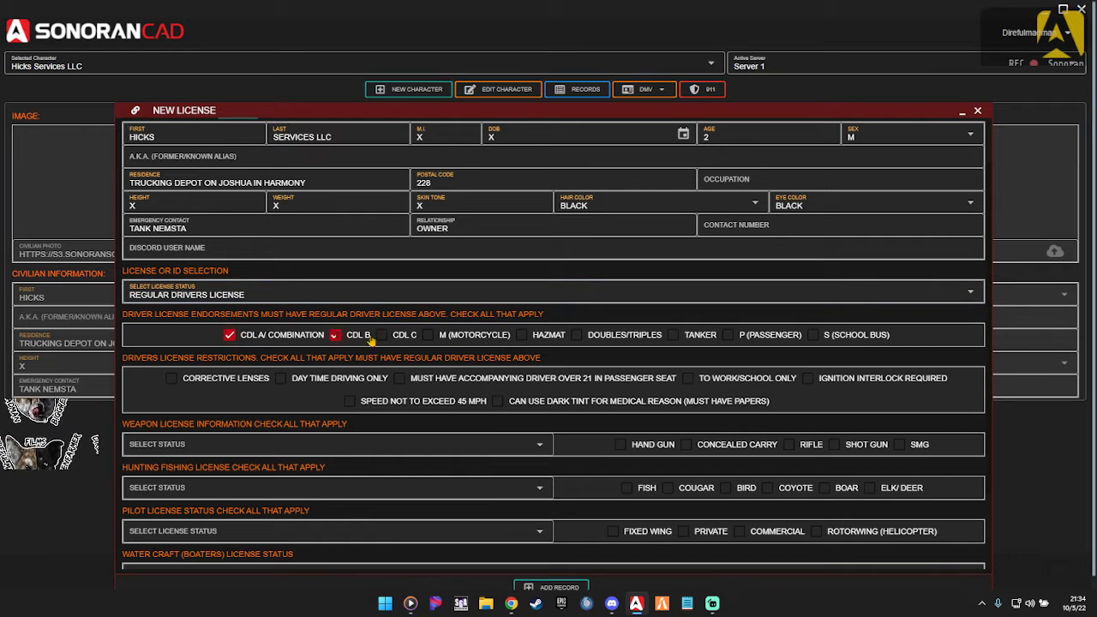
{"action": "left_click", "coordinate": [387, 337]}
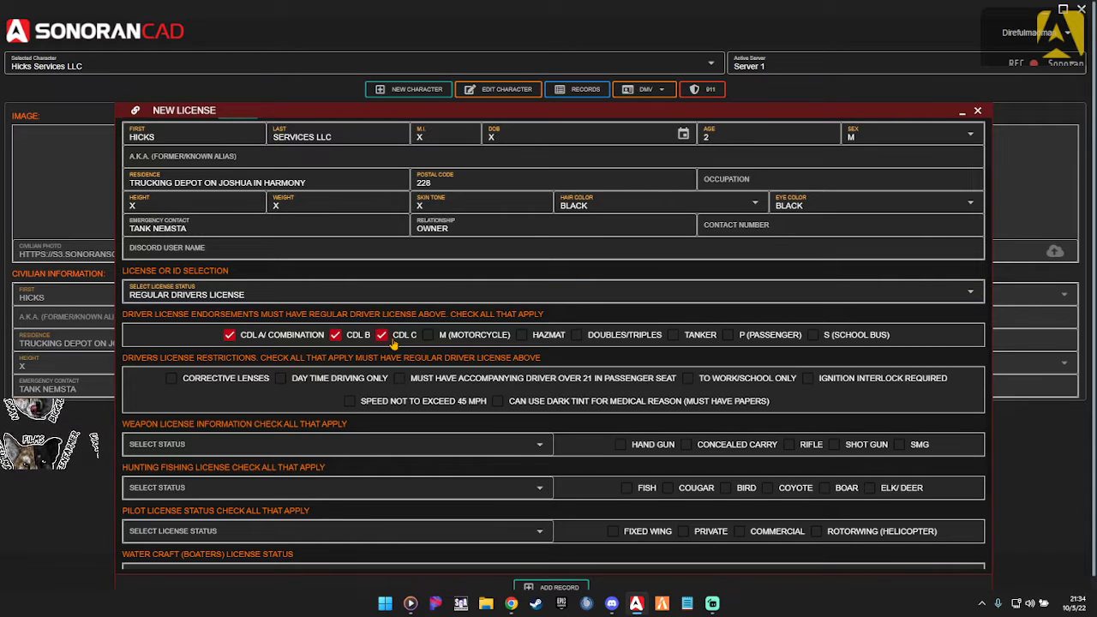
{"action": "left_click", "coordinate": [439, 339]}
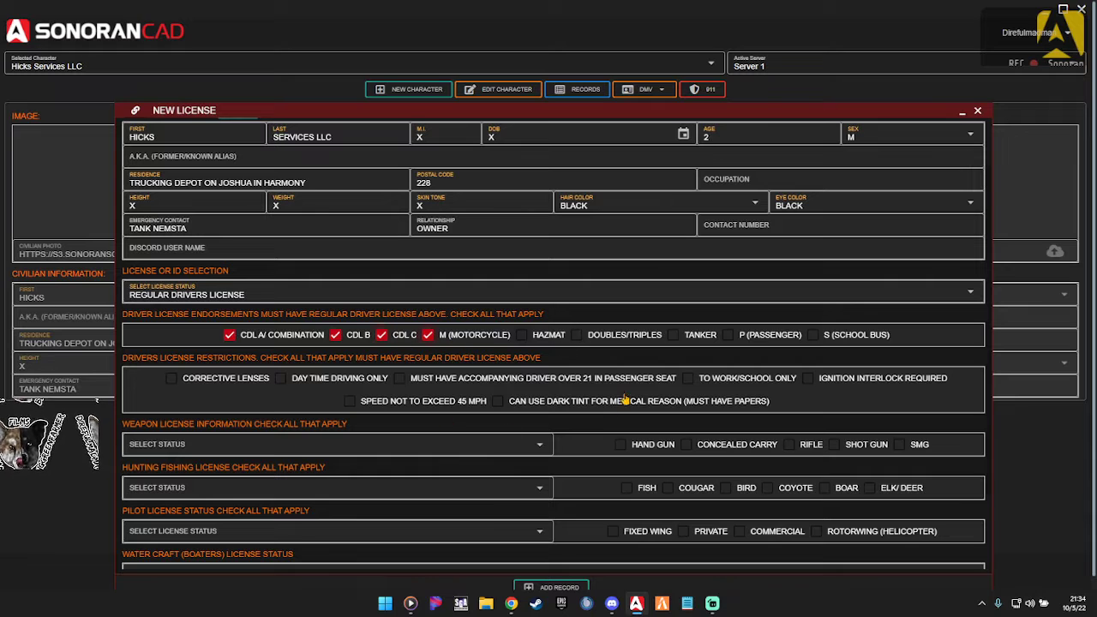
{"action": "left_click", "coordinate": [539, 336]}
{"action": "left_click", "coordinate": [600, 338]}
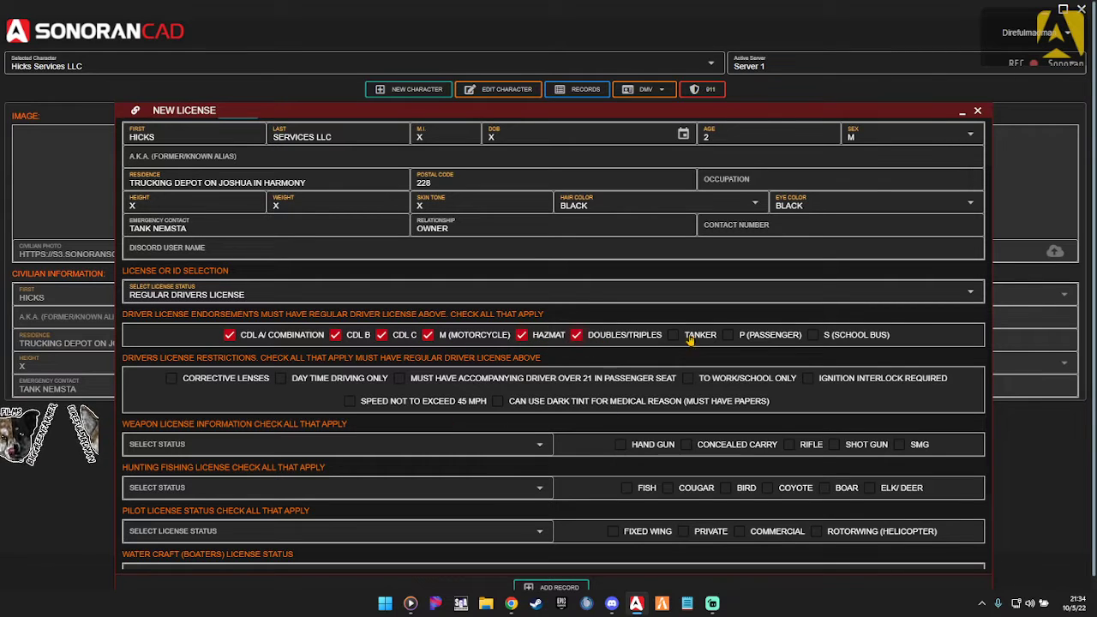
{"action": "left_click", "coordinate": [692, 340]}
{"action": "left_click", "coordinate": [773, 336]}
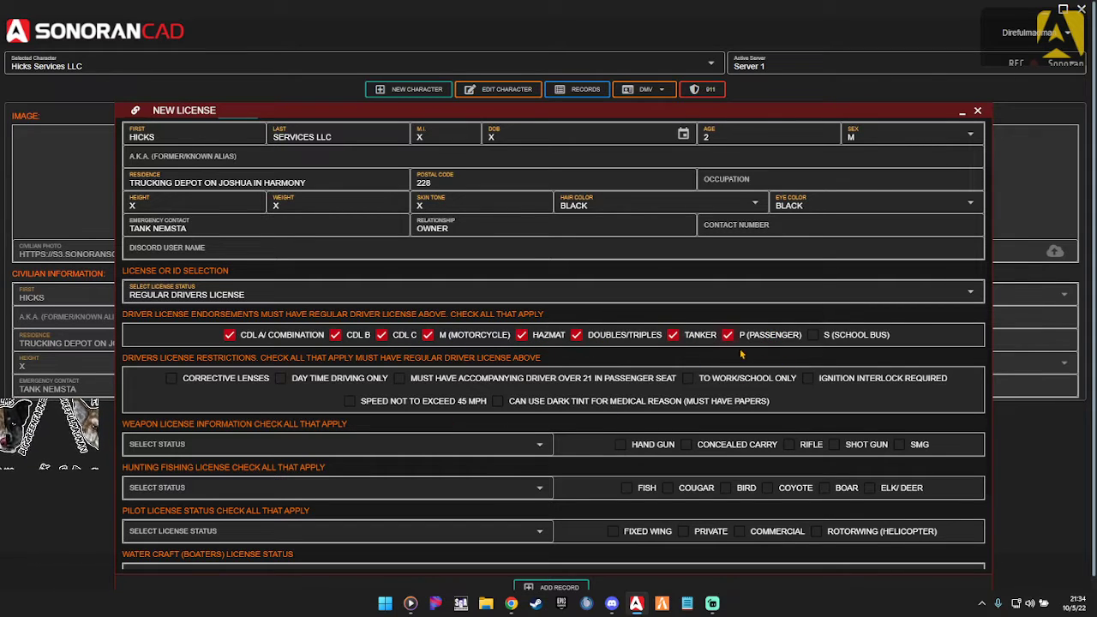
{"action": "left_click", "coordinate": [861, 343]}
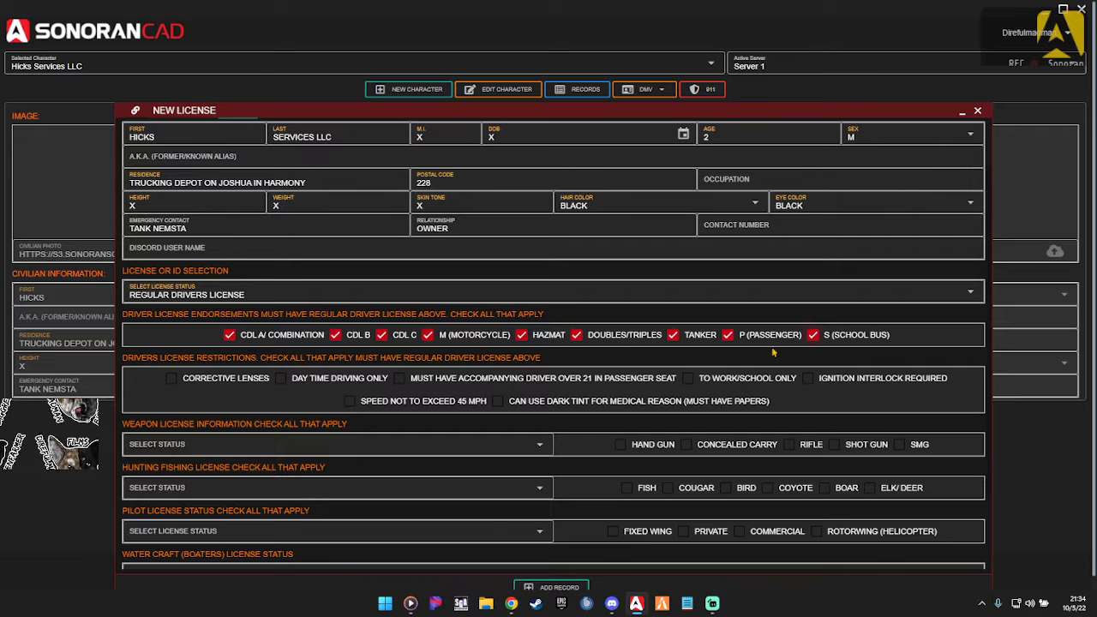
Uncheck CDL A, CDL B, CDL C, M (Motorcycle) and Doubles/Triples, keeping HAZMAT, Tanker, P and S
{"action": "left_click", "coordinate": [251, 340]}
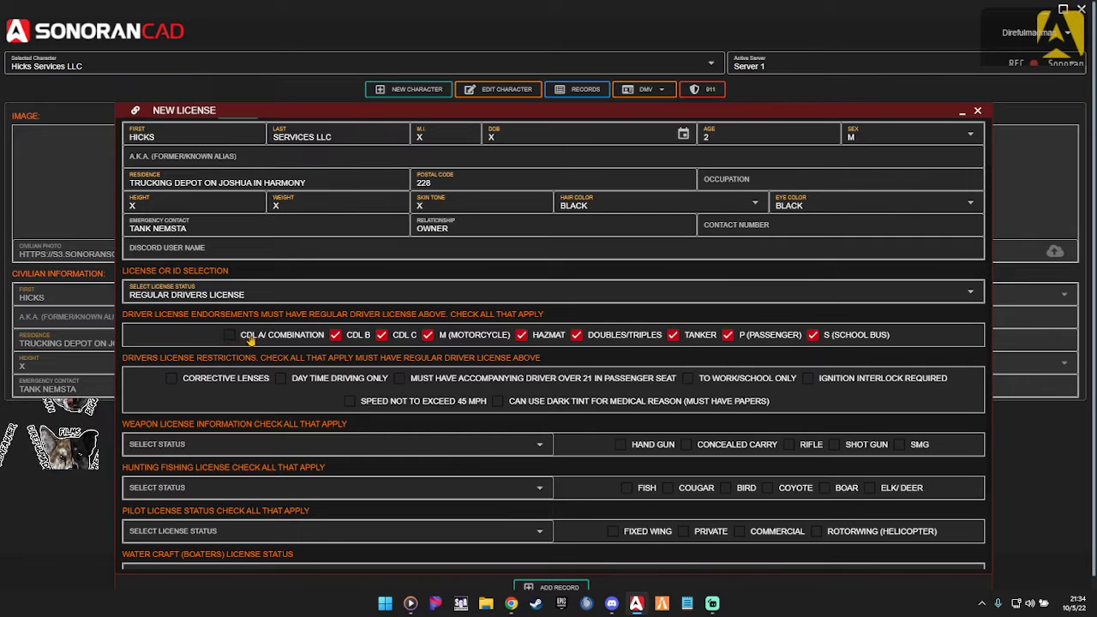
{"action": "left_click", "coordinate": [407, 339]}
{"action": "left_click", "coordinate": [450, 339]}
{"action": "left_click", "coordinate": [624, 340]}
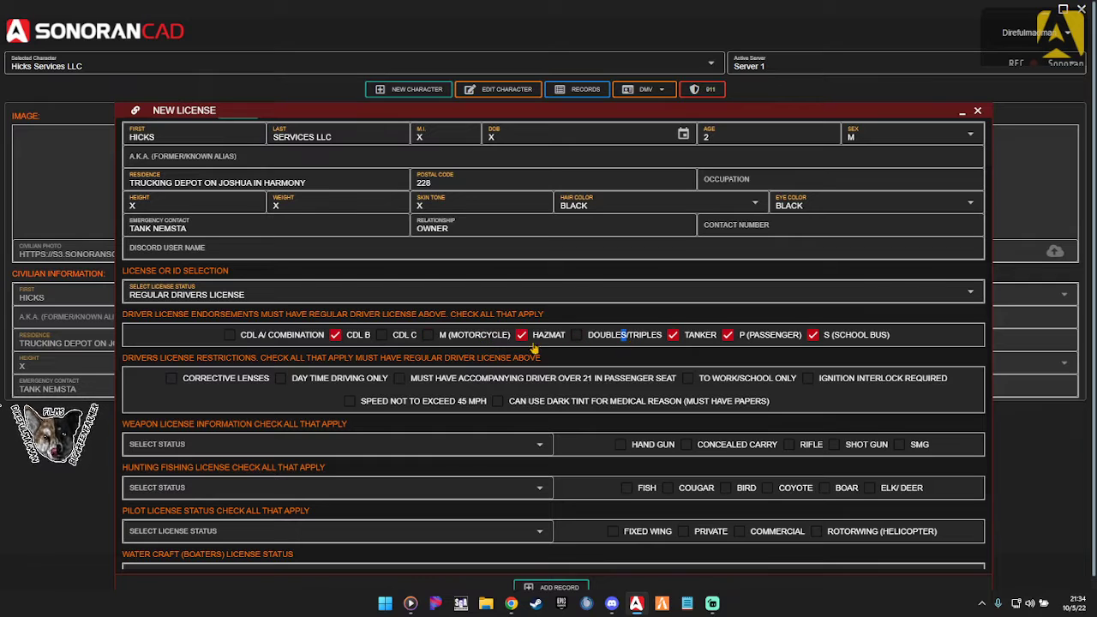
{"action": "left_click", "coordinate": [337, 340]}
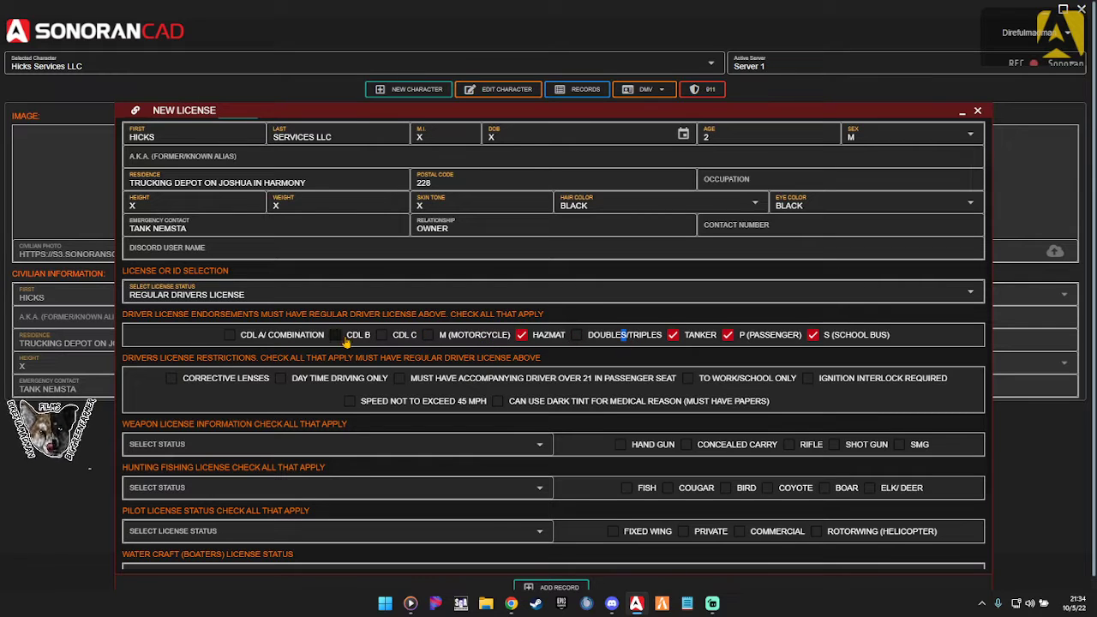
{"action": "left_click", "coordinate": [298, 341]}
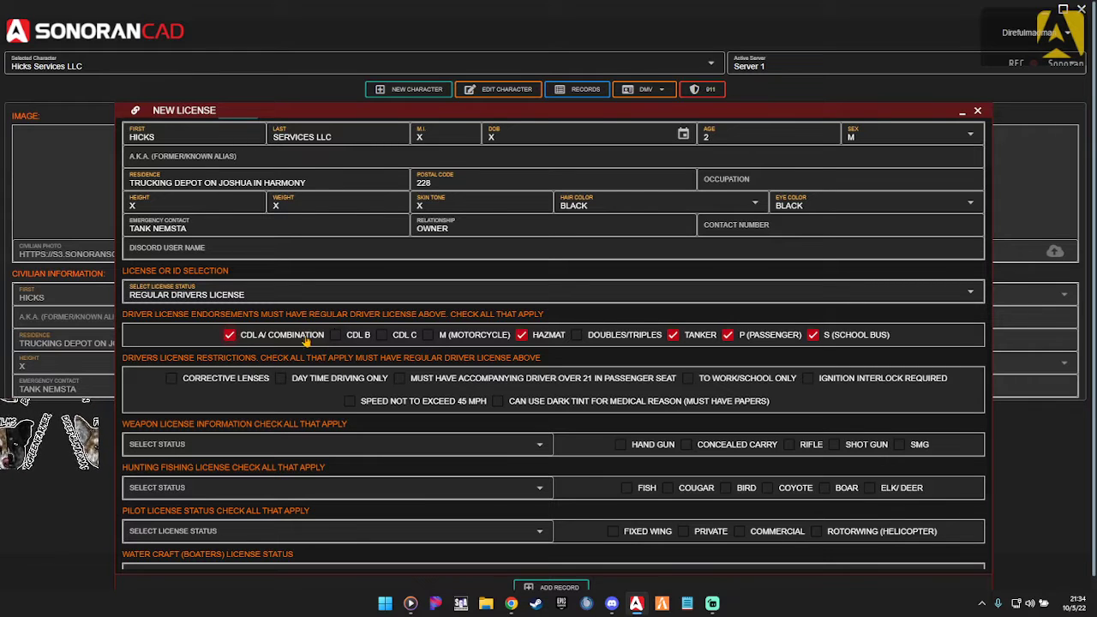
{"action": "left_click", "coordinate": [254, 340]}
{"action": "scroll", "coordinate": [471, 368], "scroll_direction": "down", "scroll_amount": 2}
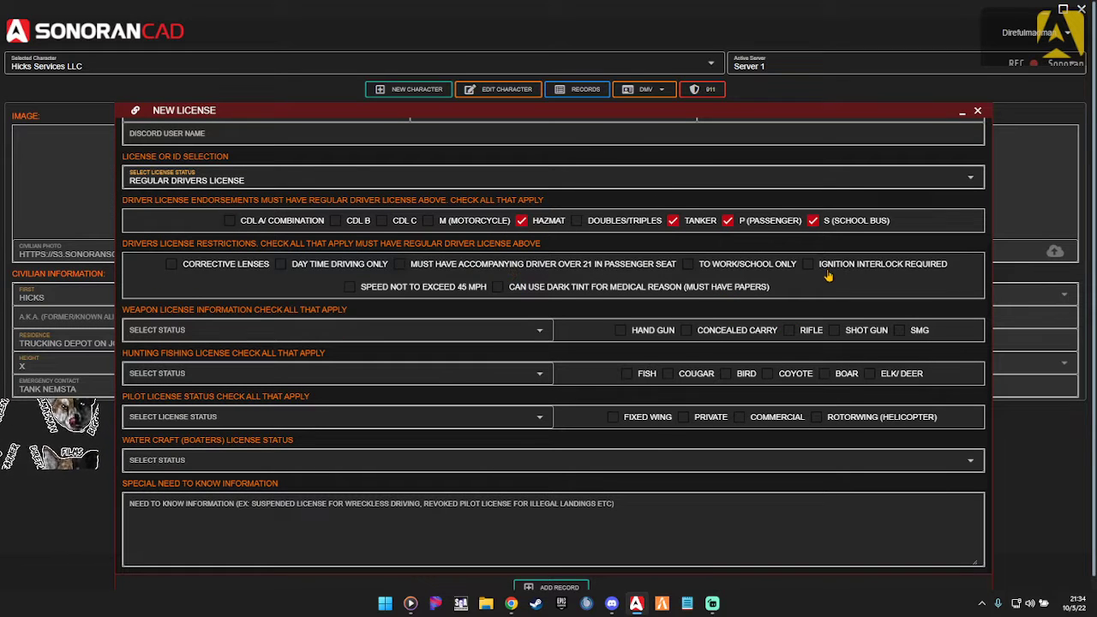
{"action": "left_click", "coordinate": [172, 265]}
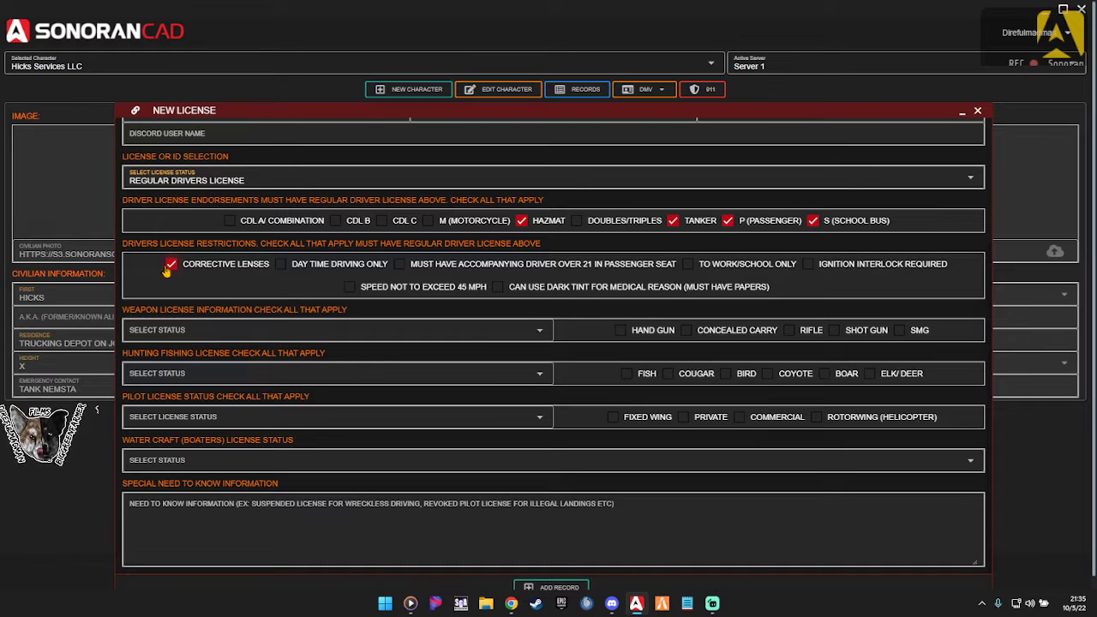
{"action": "left_click", "coordinate": [172, 266]}
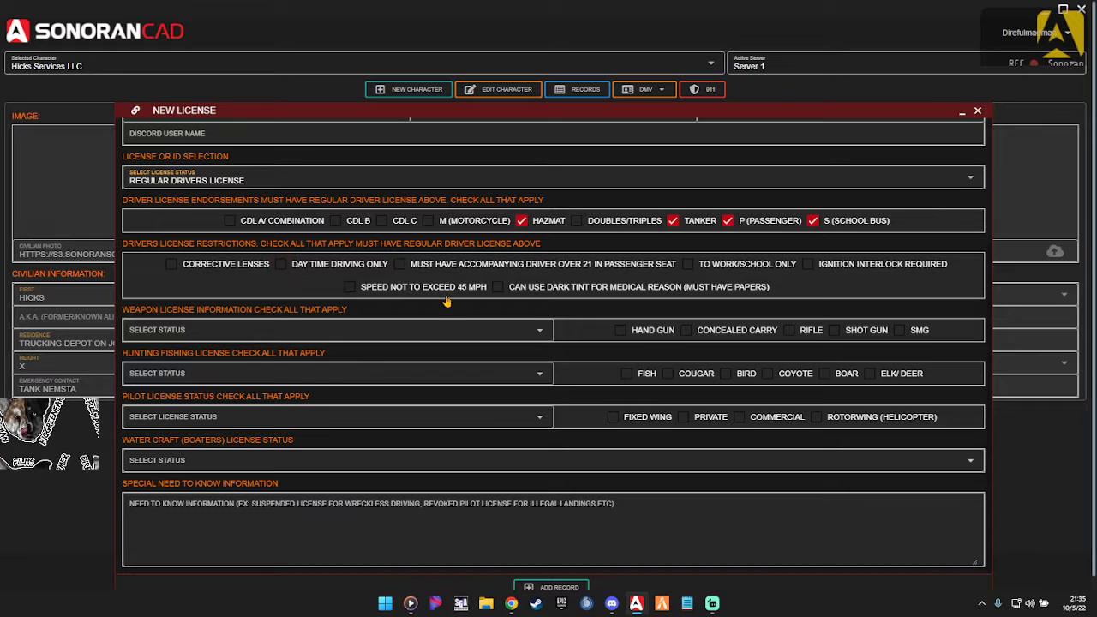
{"action": "left_click", "coordinate": [418, 291]}
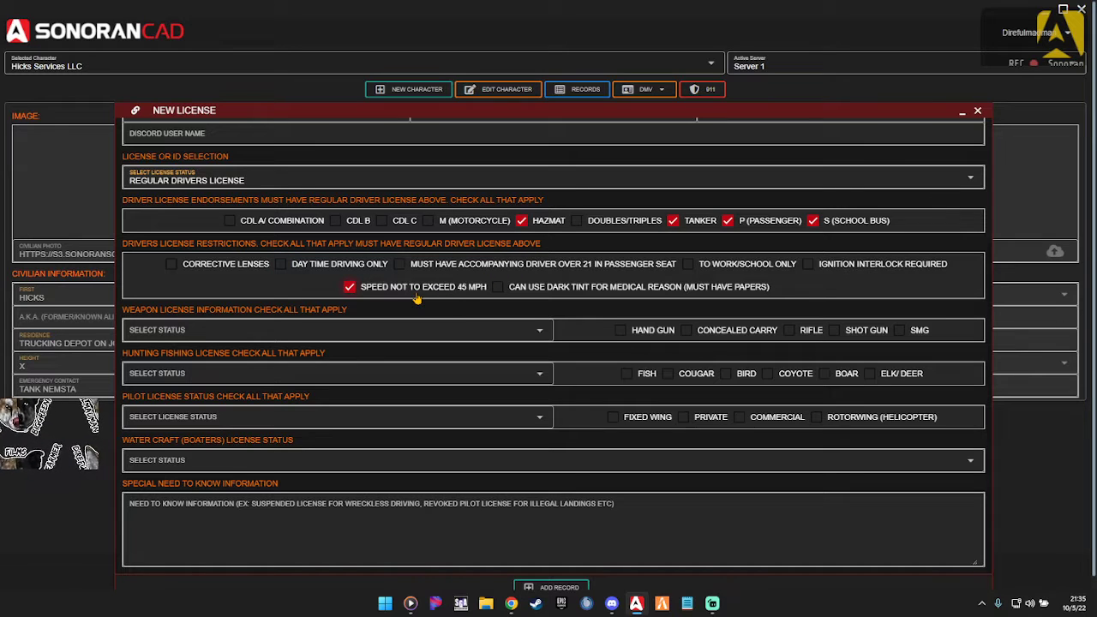
{"action": "left_click", "coordinate": [426, 293]}
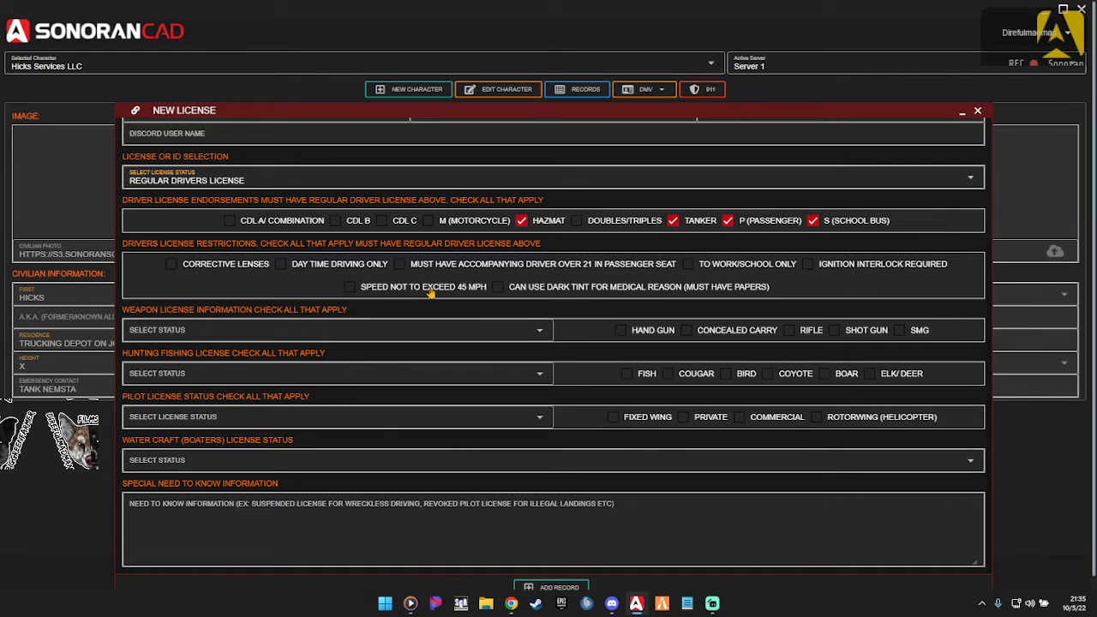
{"action": "left_click", "coordinate": [614, 291]}
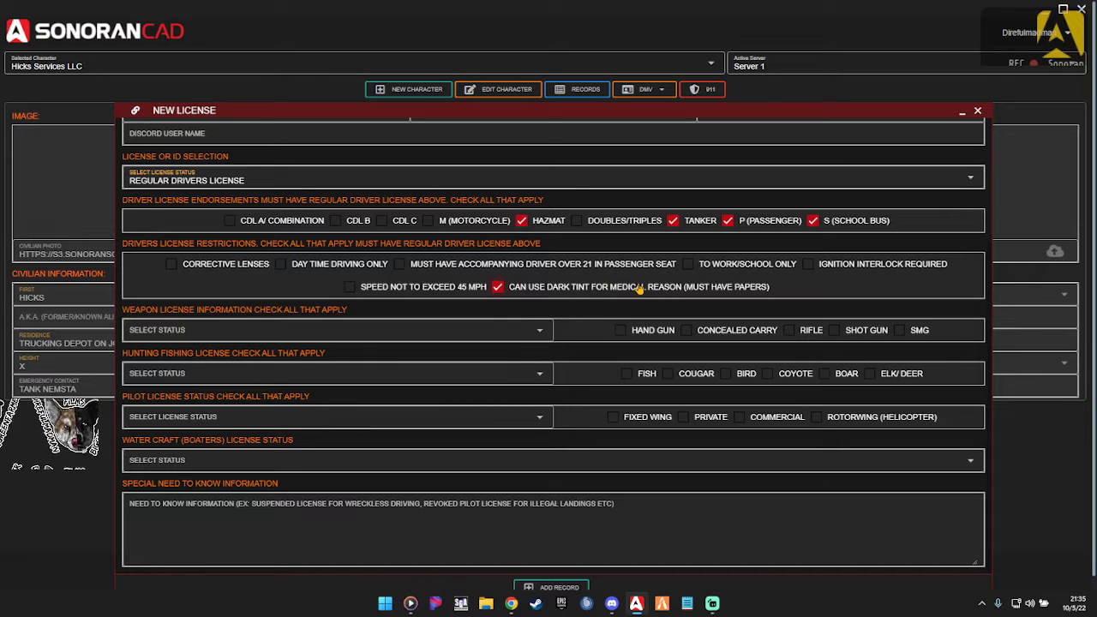
{"action": "left_click", "coordinate": [748, 296]}
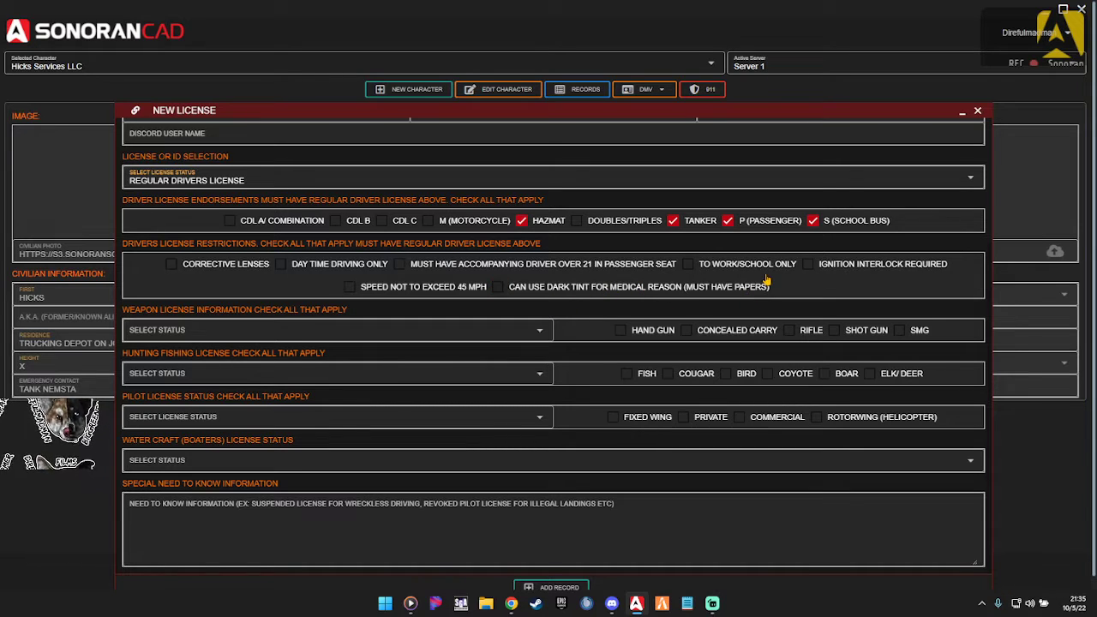
{"action": "left_click", "coordinate": [765, 273]}
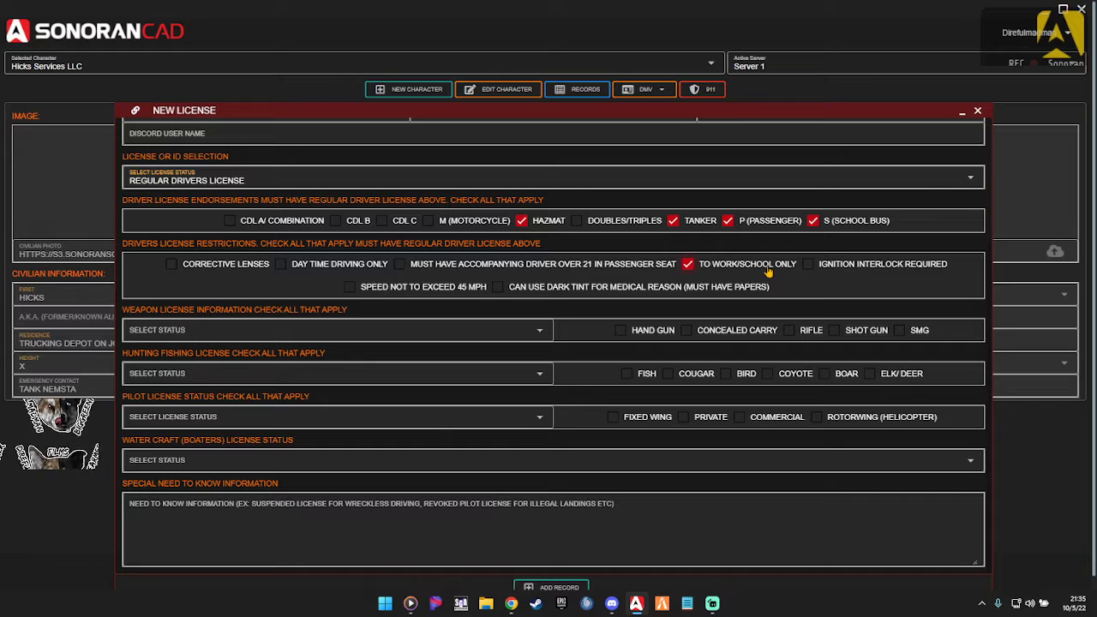
{"action": "left_click", "coordinate": [768, 271]}
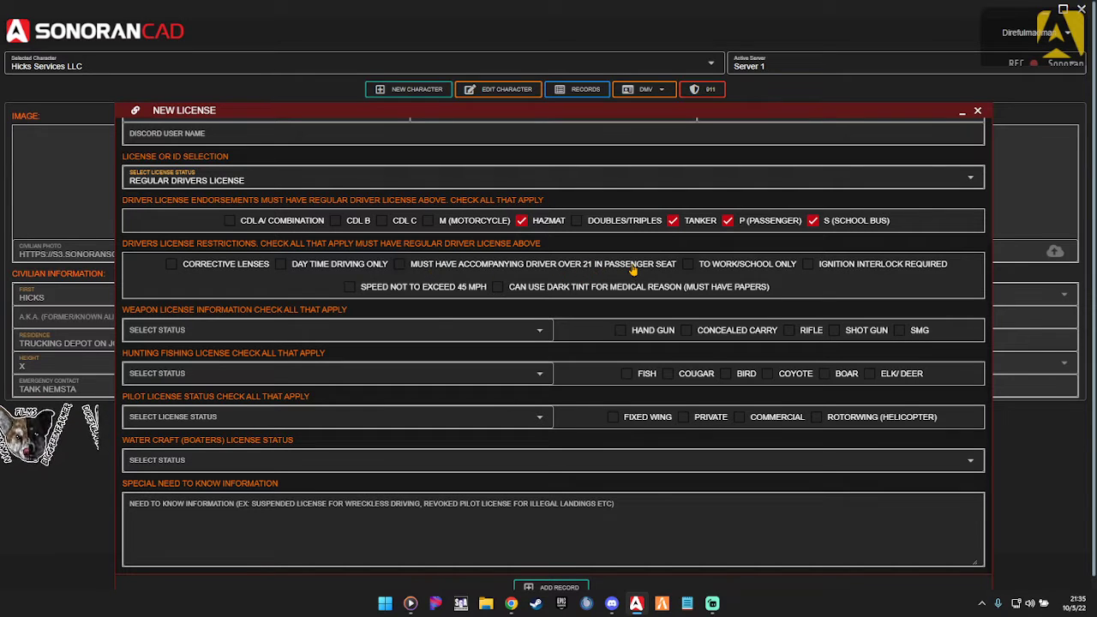
{"action": "left_click", "coordinate": [471, 268]}
{"action": "left_click", "coordinate": [471, 268]}
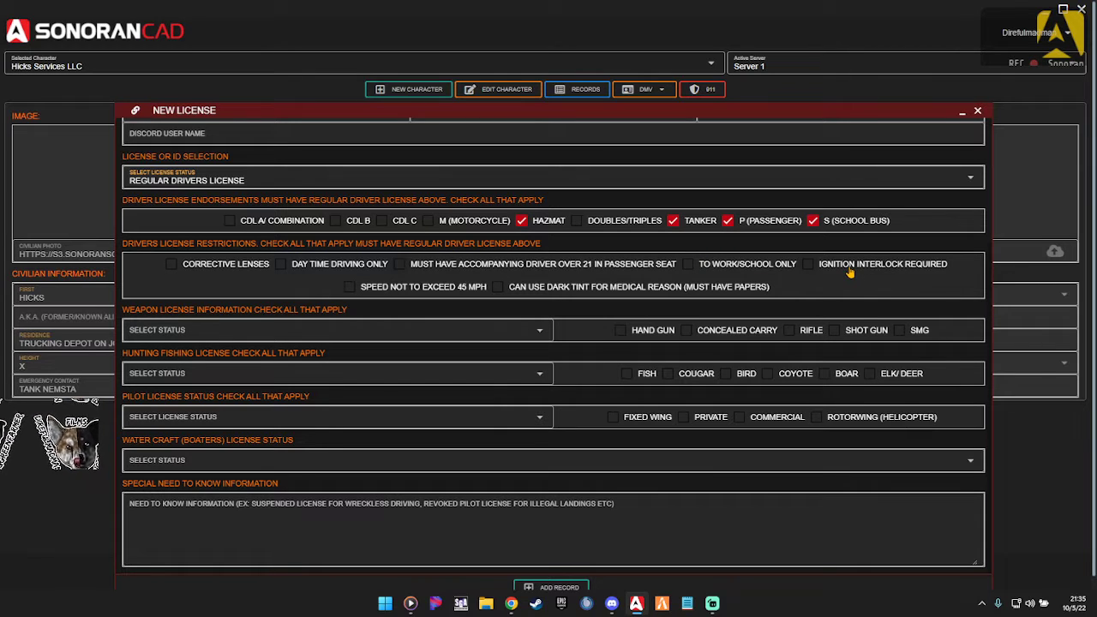
{"action": "scroll", "coordinate": [854, 292], "scroll_direction": "down", "scroll_amount": 1}
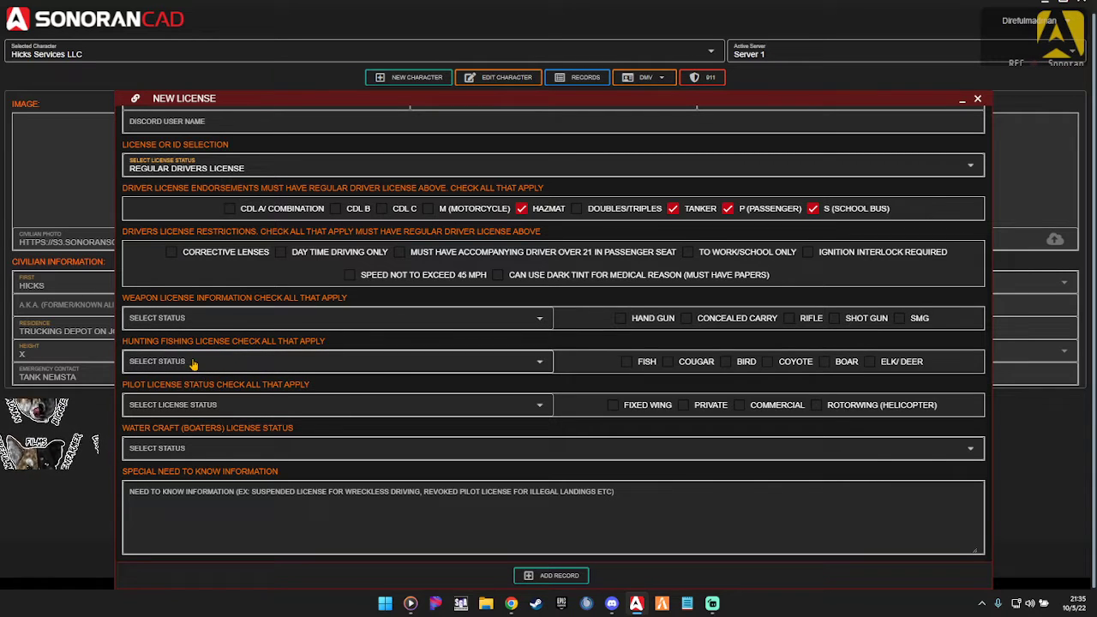
{"action": "left_click", "coordinate": [154, 448]}
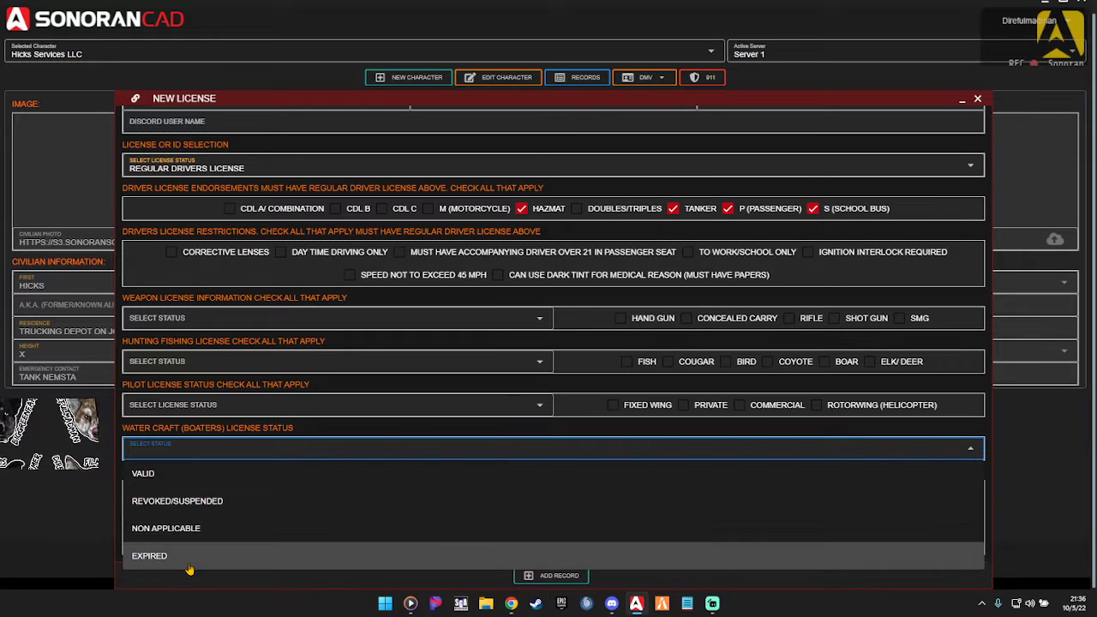
{"action": "left_click", "coordinate": [797, 438]}
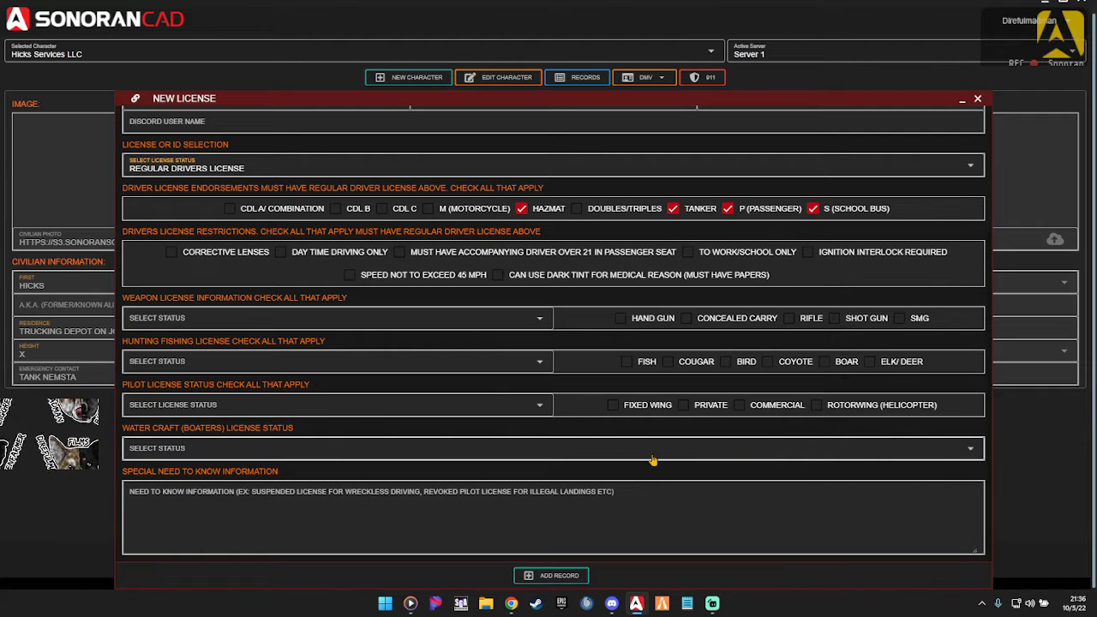
{"action": "left_click", "coordinate": [188, 325]}
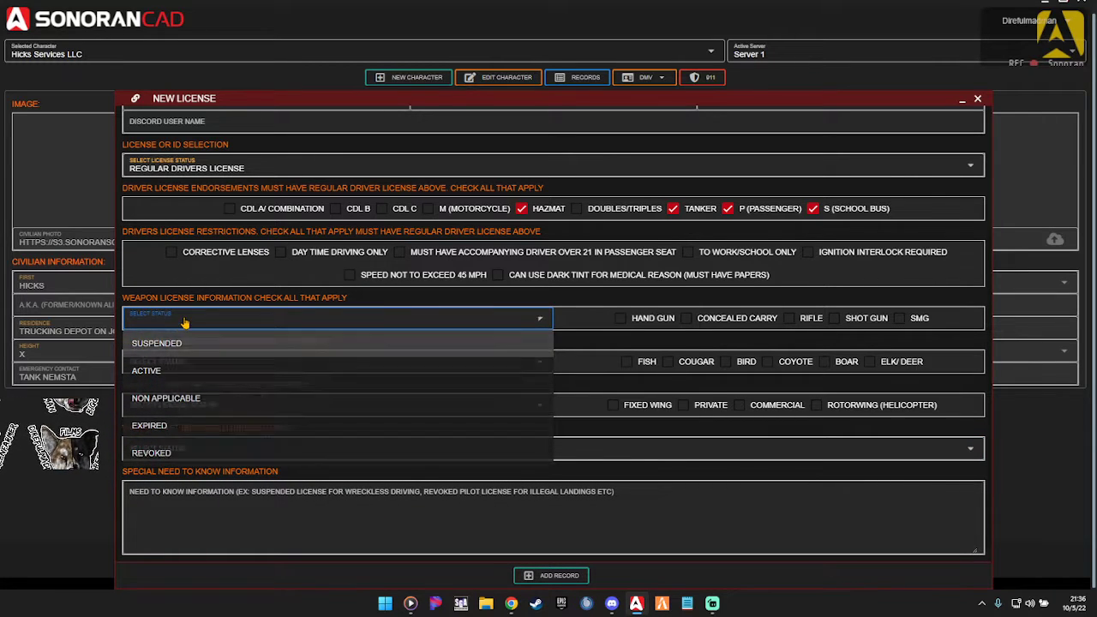
{"action": "left_click", "coordinate": [181, 319]}
{"action": "left_click", "coordinate": [176, 363]}
{"action": "left_click", "coordinate": [176, 364]}
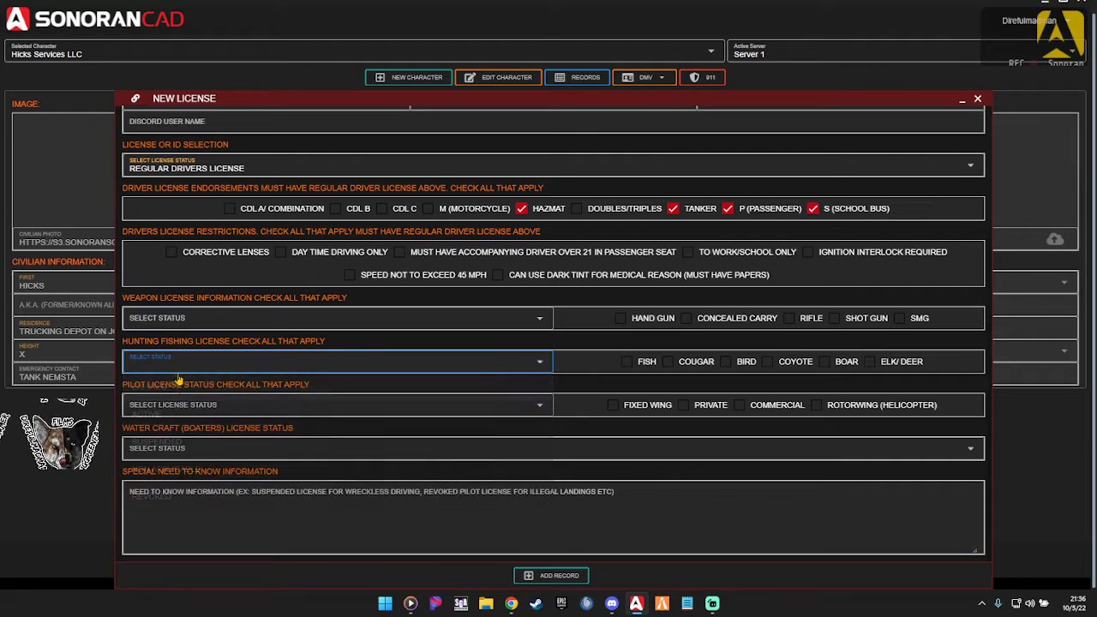
{"action": "left_click", "coordinate": [171, 406]}
{"action": "left_click", "coordinate": [257, 405]}
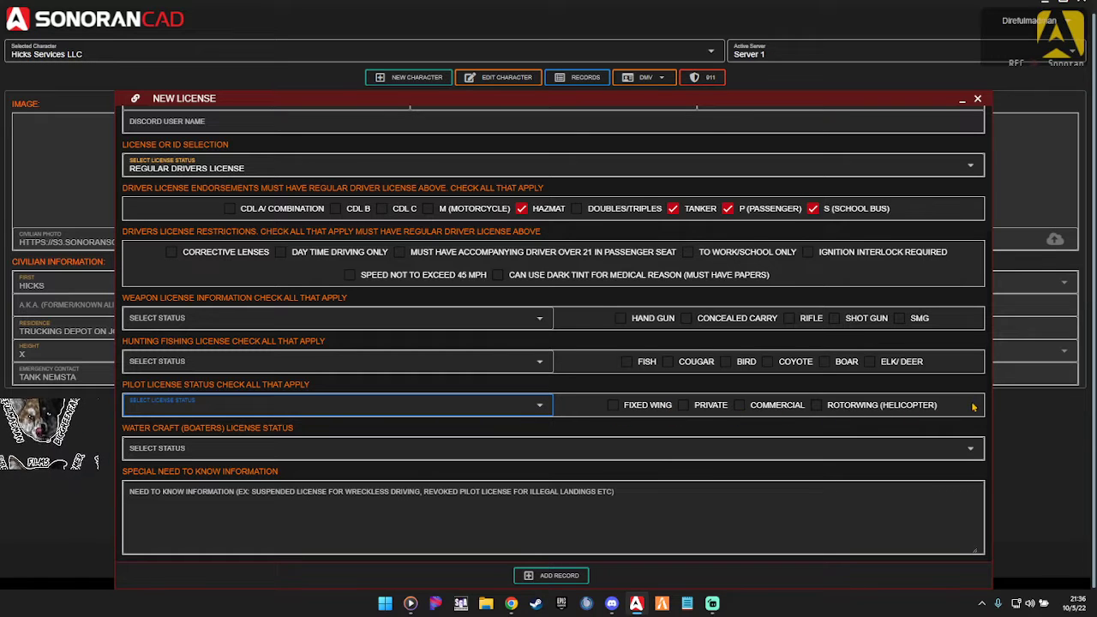
{"action": "left_click", "coordinate": [625, 408]}
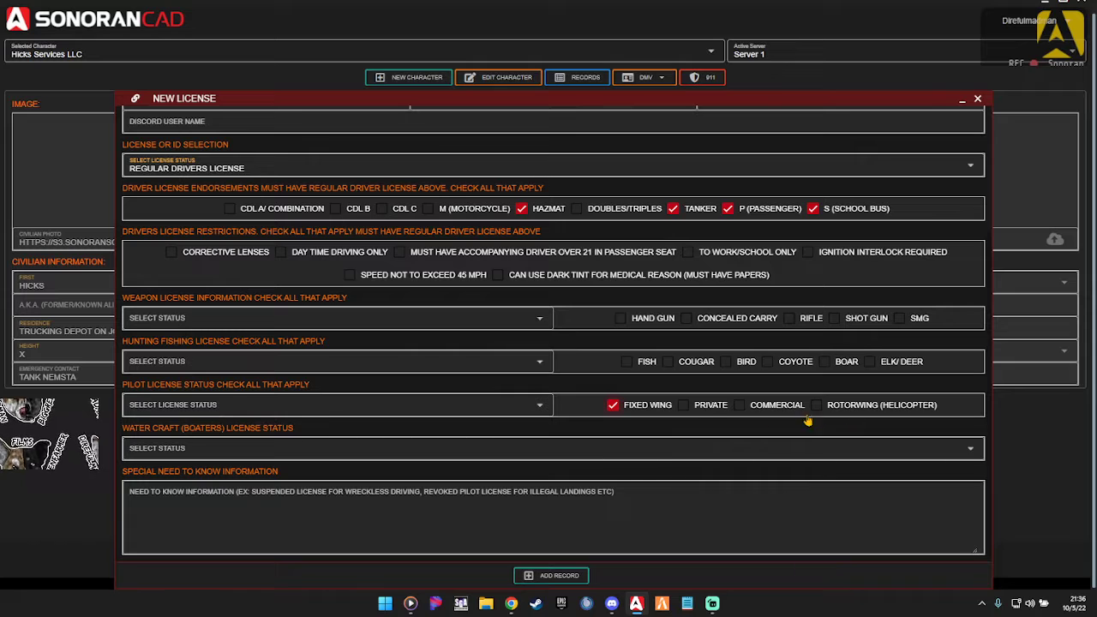
{"action": "left_click", "coordinate": [686, 408]}
{"action": "left_click", "coordinate": [778, 411]}
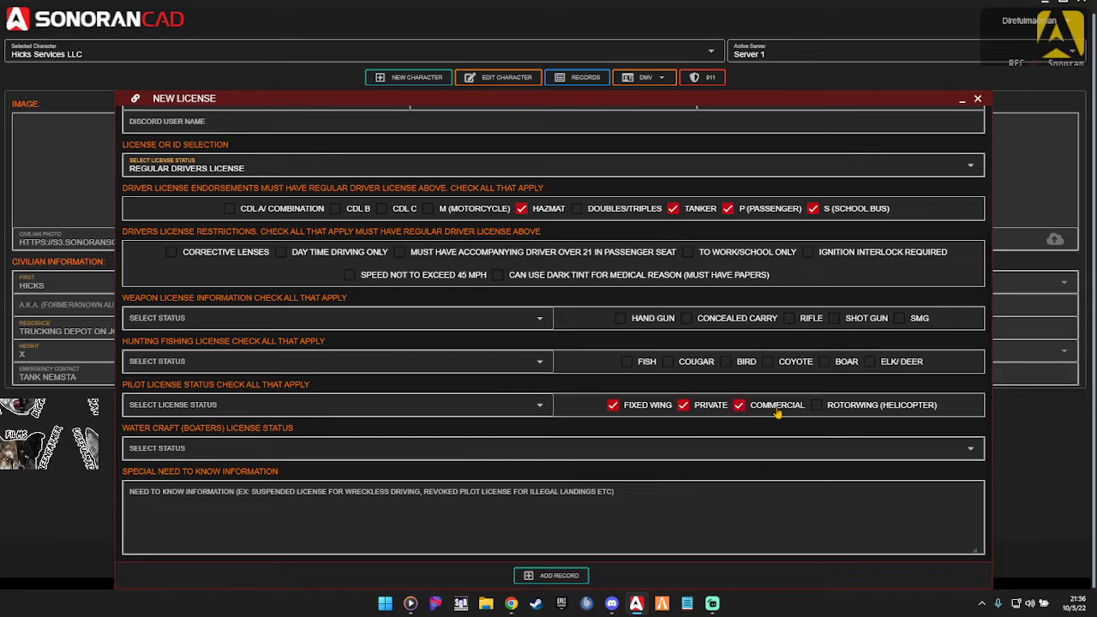
{"action": "left_click", "coordinate": [700, 414]}
{"action": "left_click", "coordinate": [762, 410]}
{"action": "left_click", "coordinate": [638, 414]}
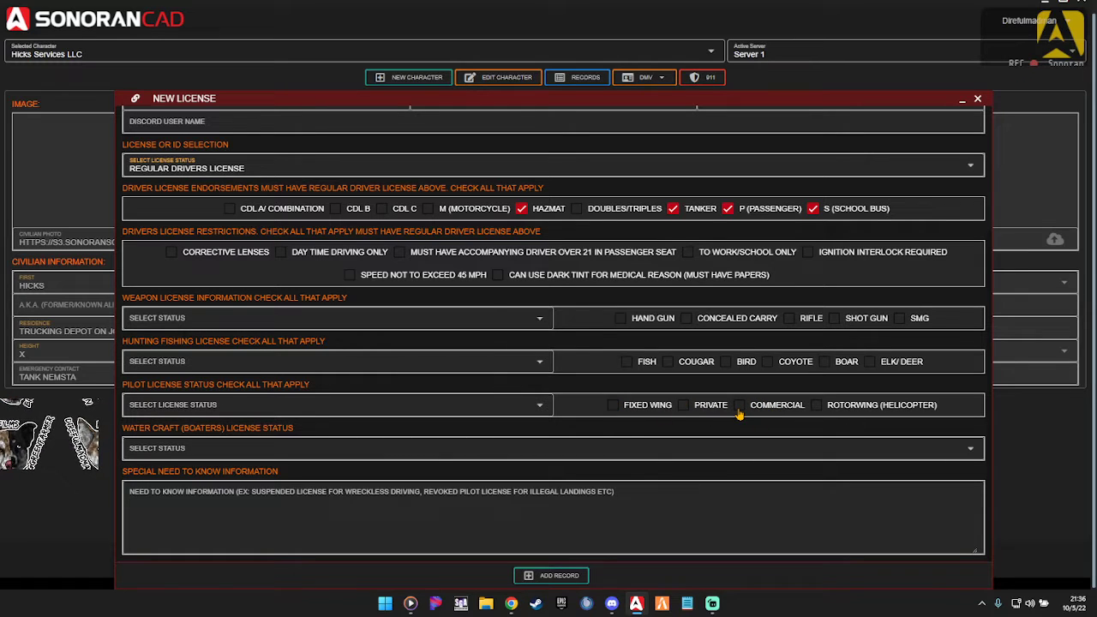
{"action": "left_click", "coordinate": [691, 409]}
{"action": "left_click", "coordinate": [691, 410]}
{"action": "double_click", "coordinate": [776, 409]}
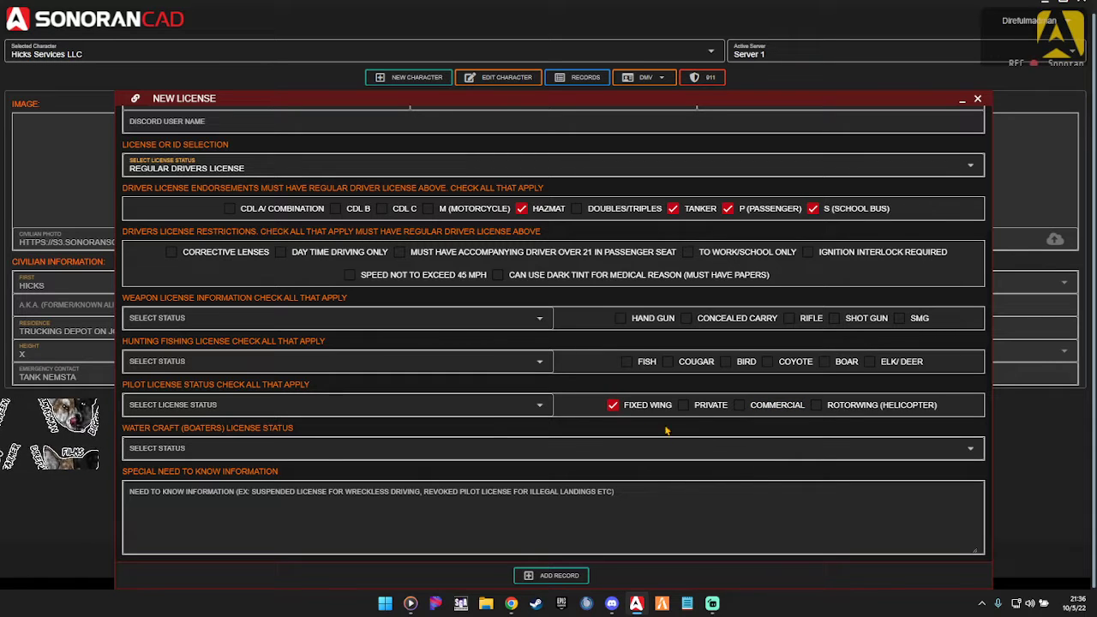
{"action": "left_click", "coordinate": [706, 405]}
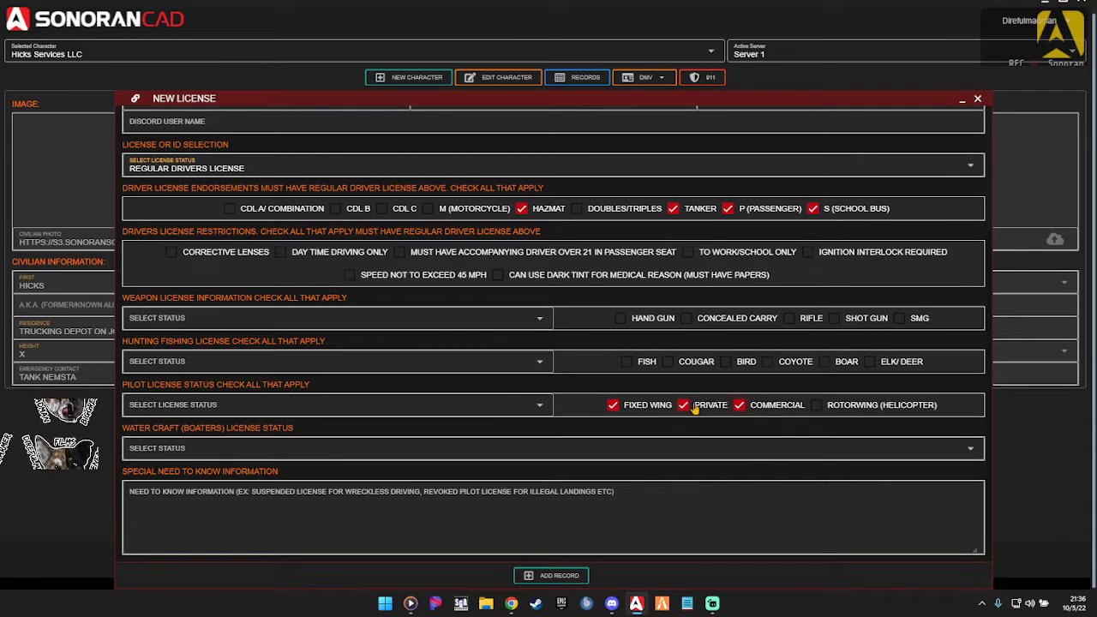
{"action": "left_click", "coordinate": [696, 409]}
{"action": "left_click", "coordinate": [622, 410]}
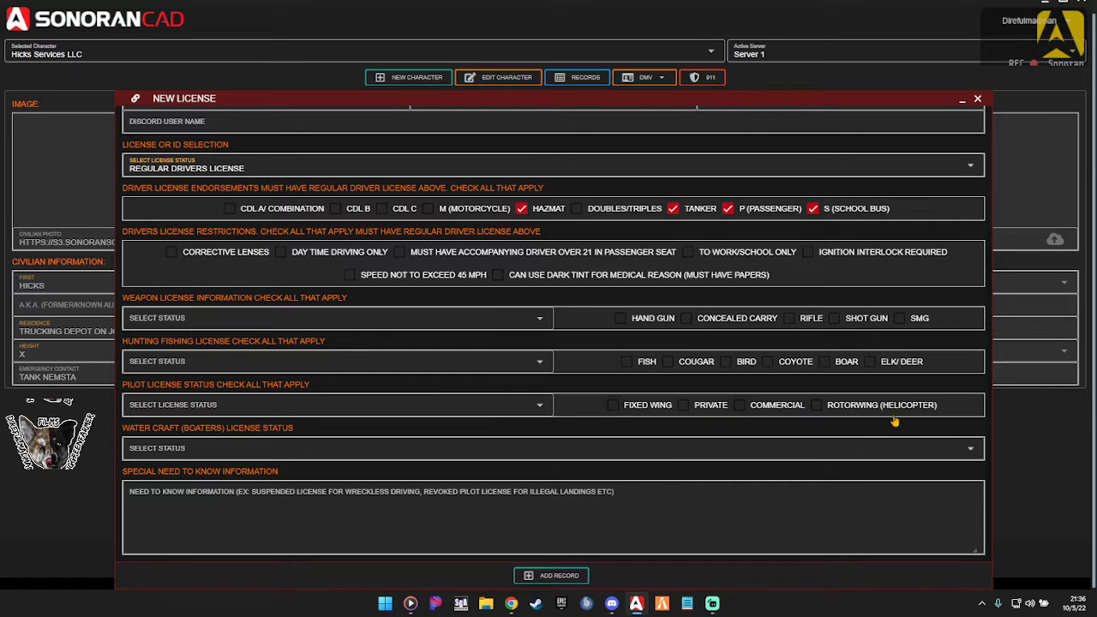
{"action": "left_click", "coordinate": [848, 409]}
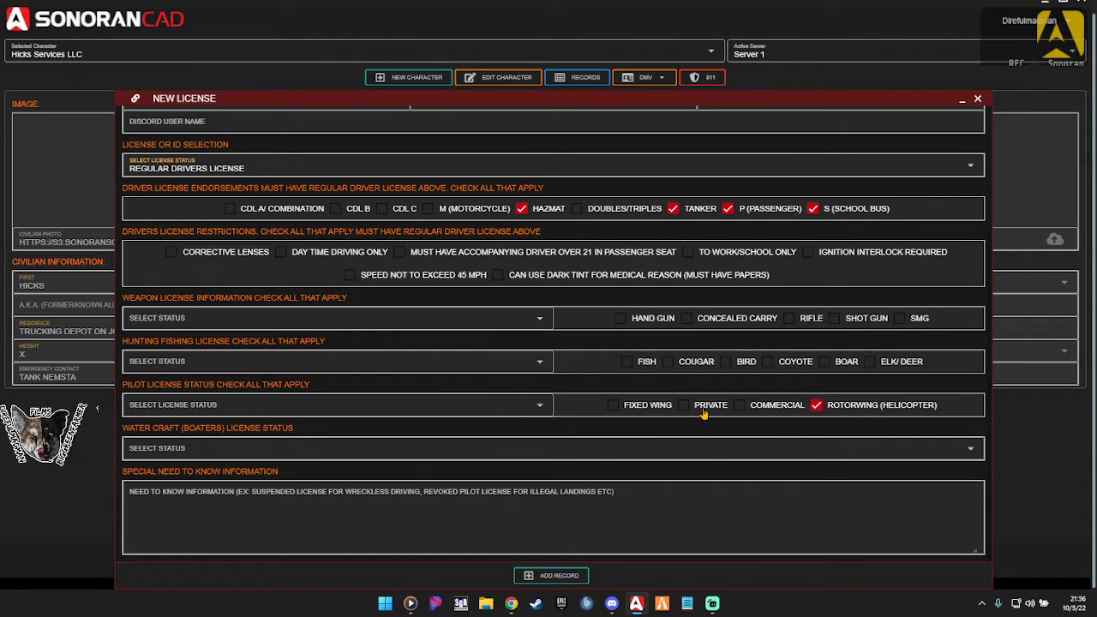
{"action": "left_click", "coordinate": [823, 409]}
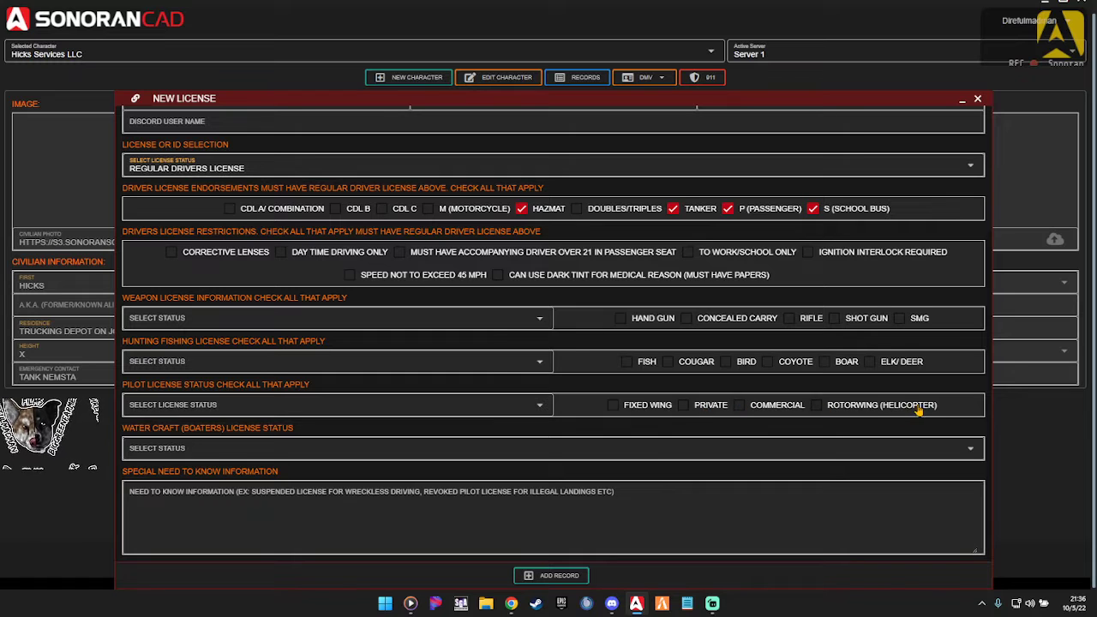
Set both the hunting/fishing and weapon license statuses to ACTIVE
{"action": "left_click", "coordinate": [313, 367]}
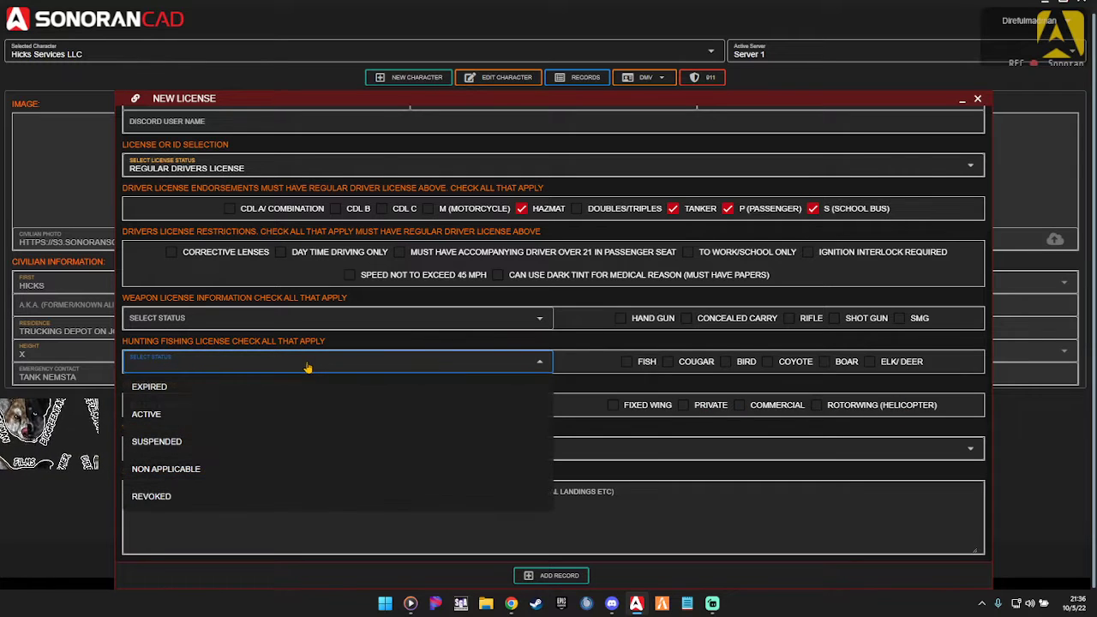
{"action": "left_click", "coordinate": [167, 424]}
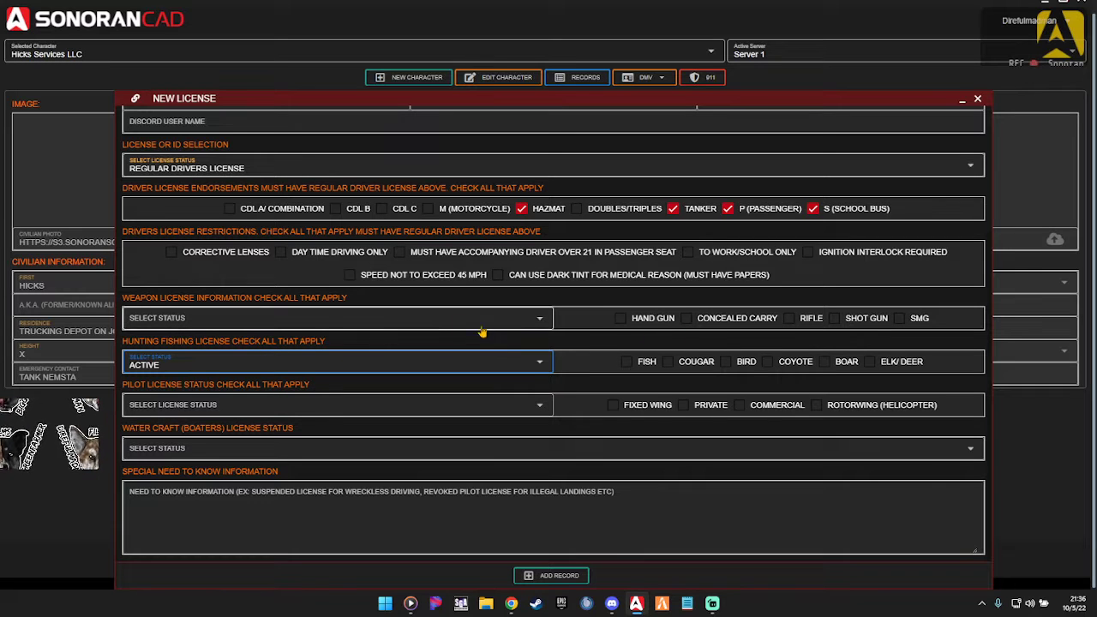
{"action": "left_click", "coordinate": [424, 324]}
{"action": "left_click", "coordinate": [265, 380]}
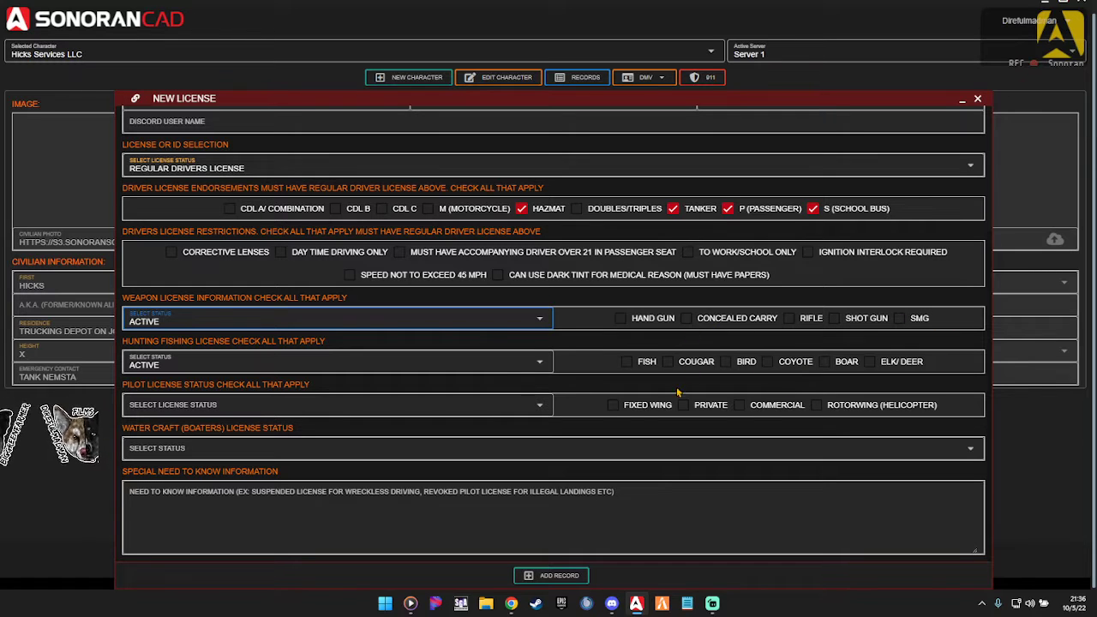
Toggle Fish and Coyote back off, leaving no game types, and click into Special Need To Know
{"action": "left_click", "coordinate": [626, 363]}
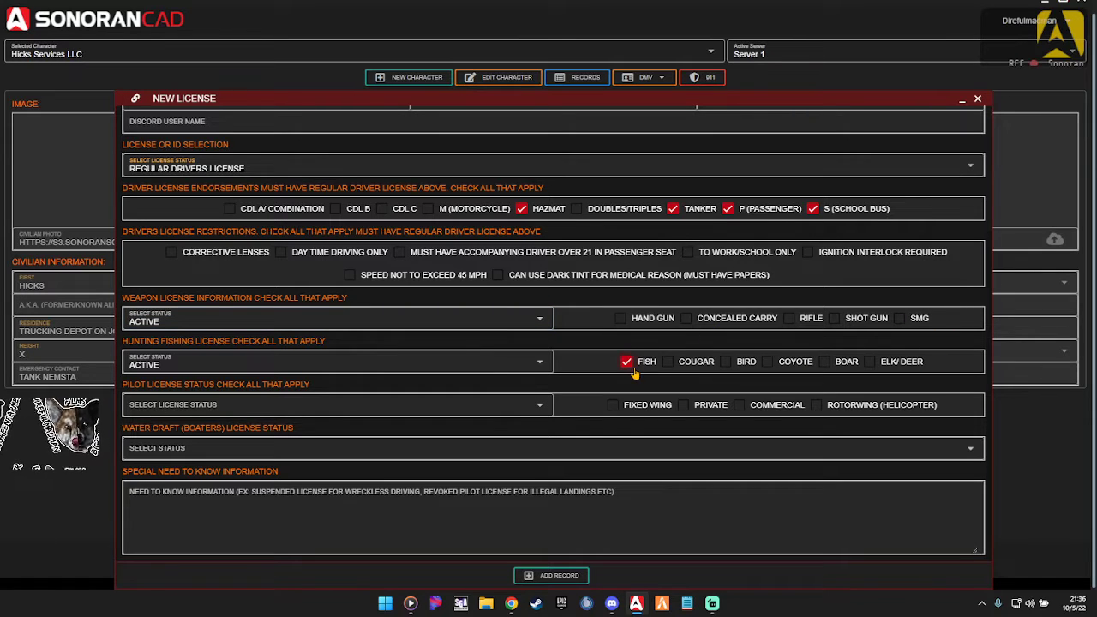
{"action": "left_click", "coordinate": [628, 363]}
{"action": "left_click", "coordinate": [768, 361]}
{"action": "left_click", "coordinate": [768, 362]}
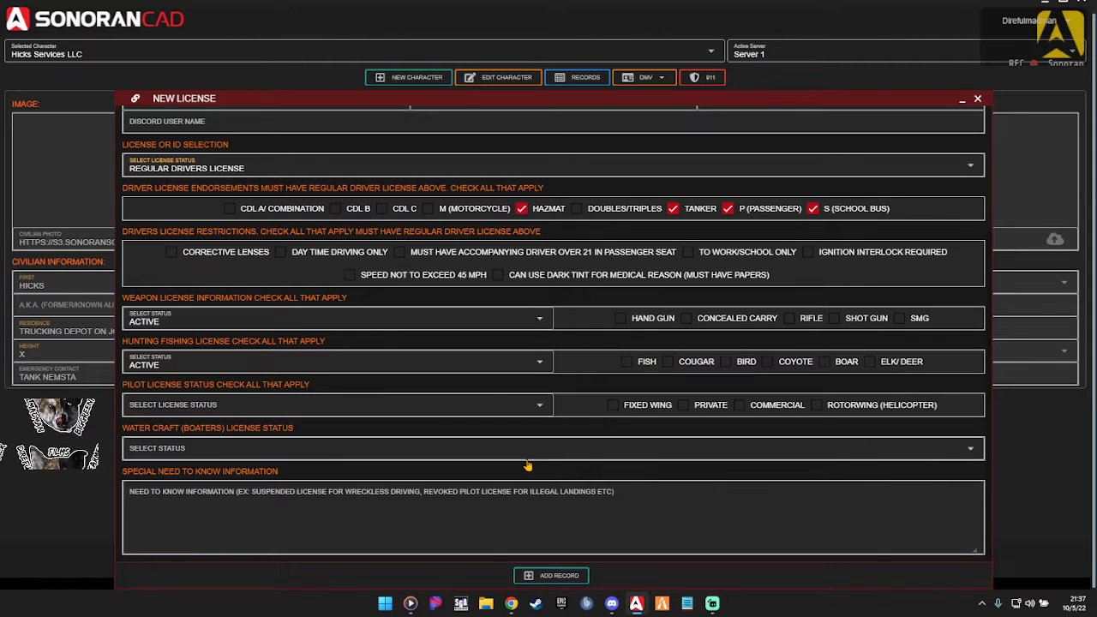
{"action": "left_click", "coordinate": [258, 523]}
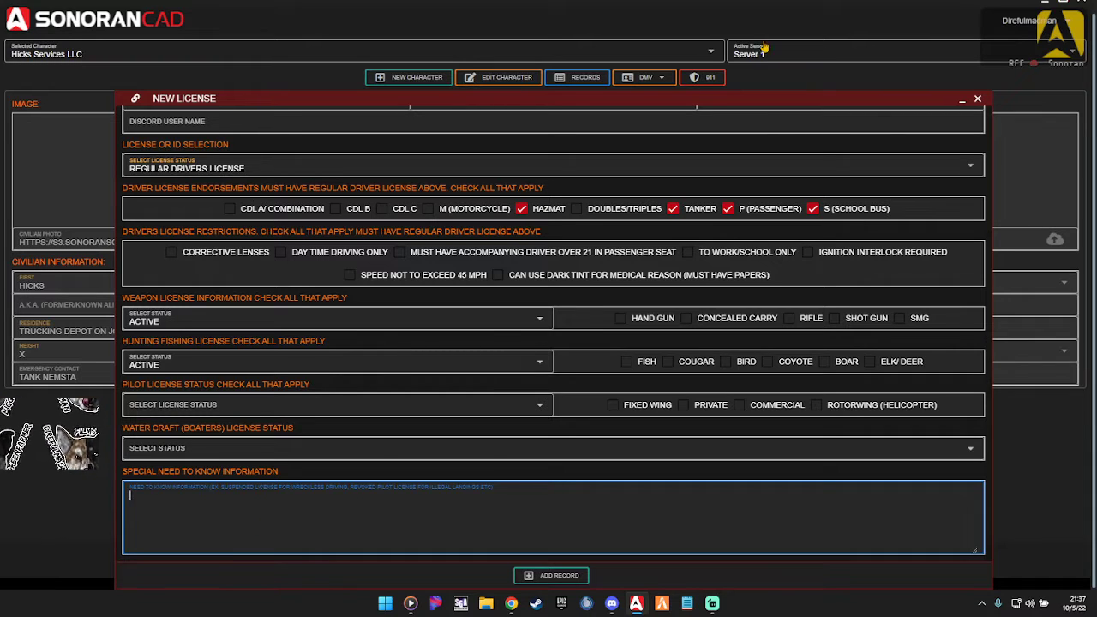
Close the New License form without saving and switch to the C Farmer character
{"action": "left_click", "coordinate": [977, 99]}
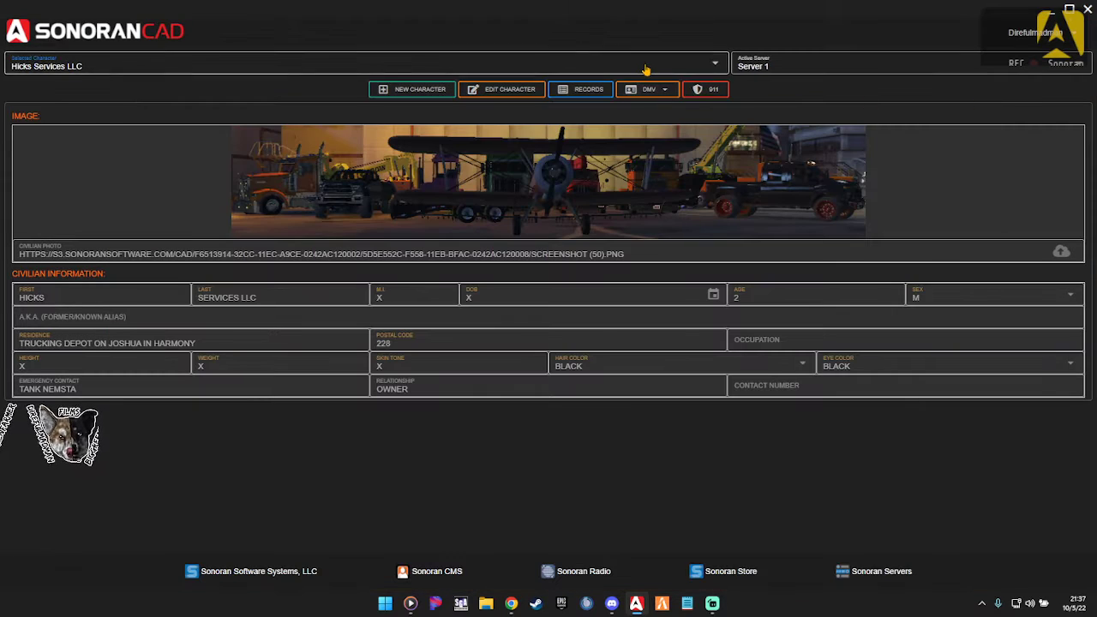
{"action": "left_click", "coordinate": [84, 58]}
{"action": "left_click", "coordinate": [51, 115]}
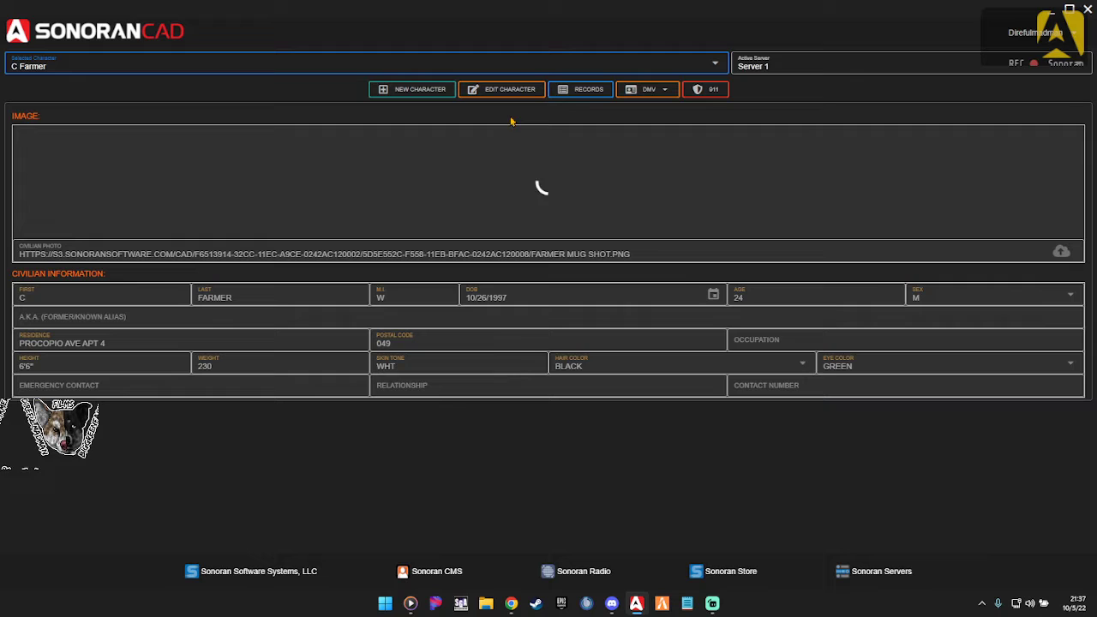
{"action": "left_click", "coordinate": [600, 91]}
{"action": "left_click", "coordinate": [493, 177]}
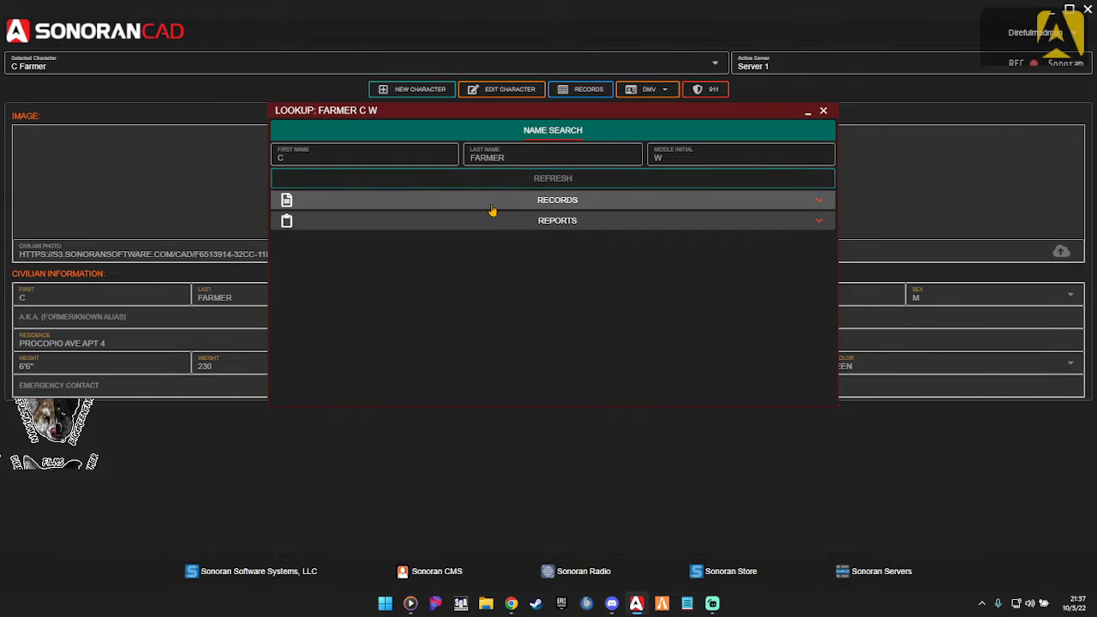
{"action": "left_click", "coordinate": [493, 206]}
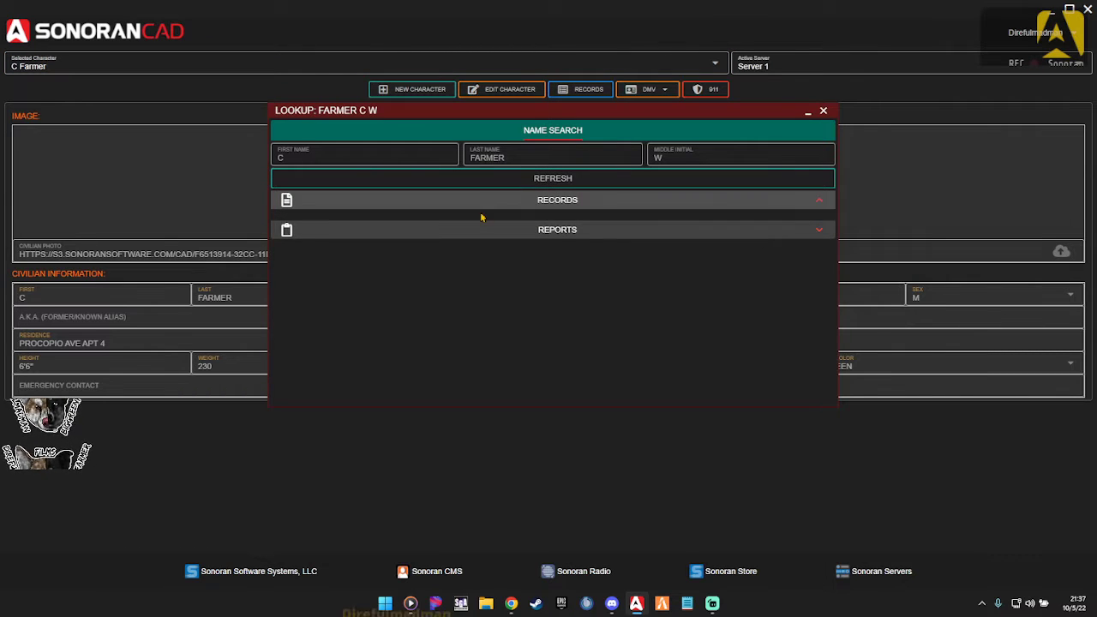
{"action": "left_click", "coordinate": [472, 228]}
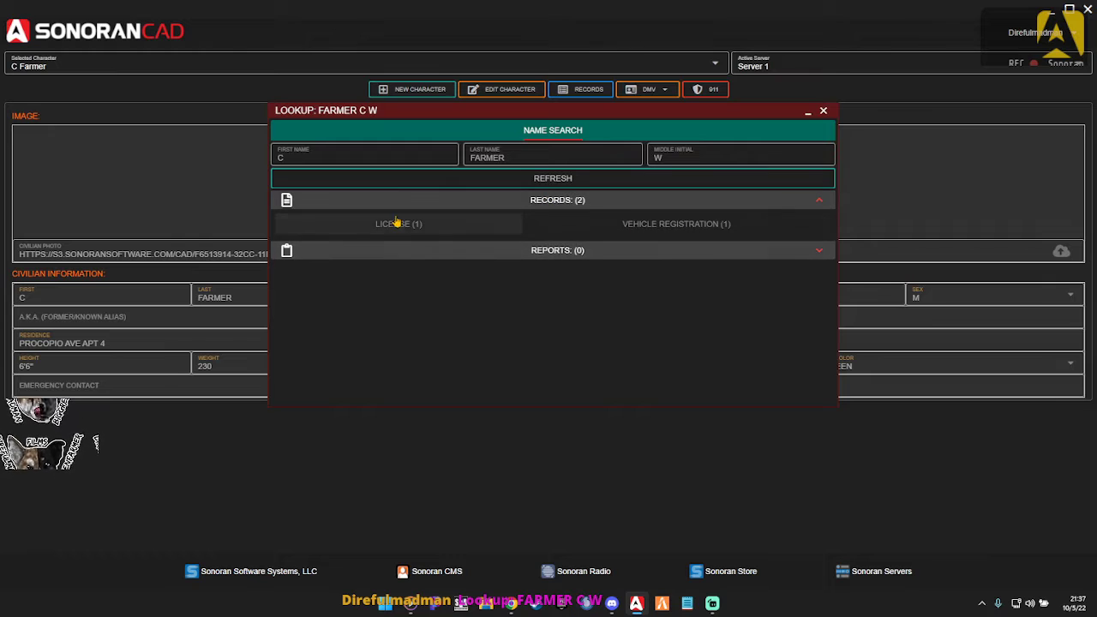
{"action": "left_click", "coordinate": [480, 254]}
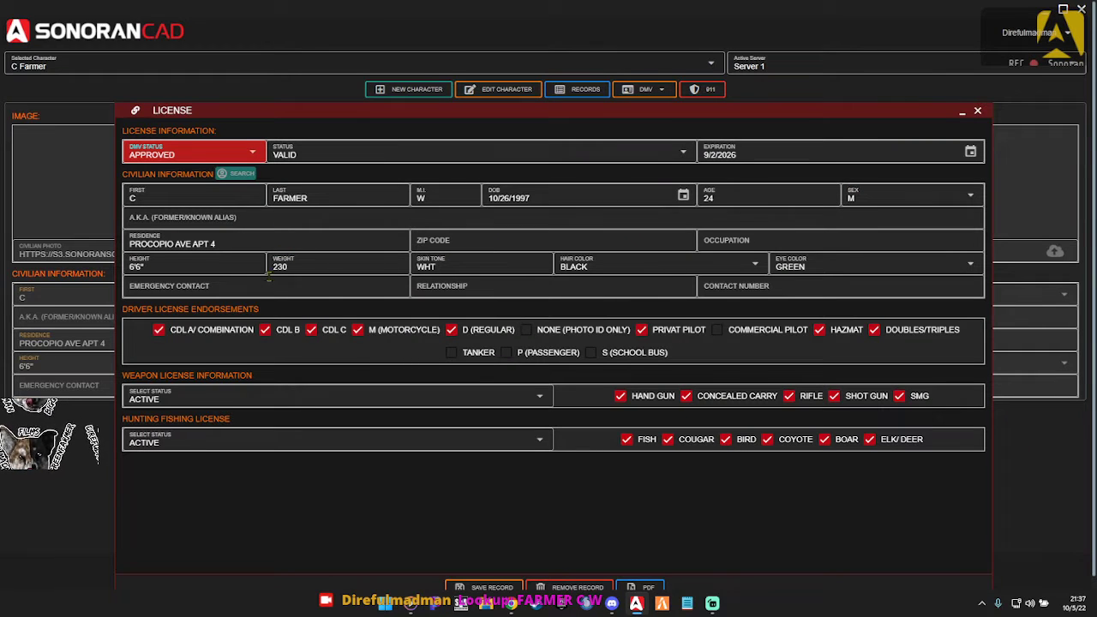
{"action": "scroll", "coordinate": [267, 347], "scroll_direction": "down", "scroll_amount": 1}
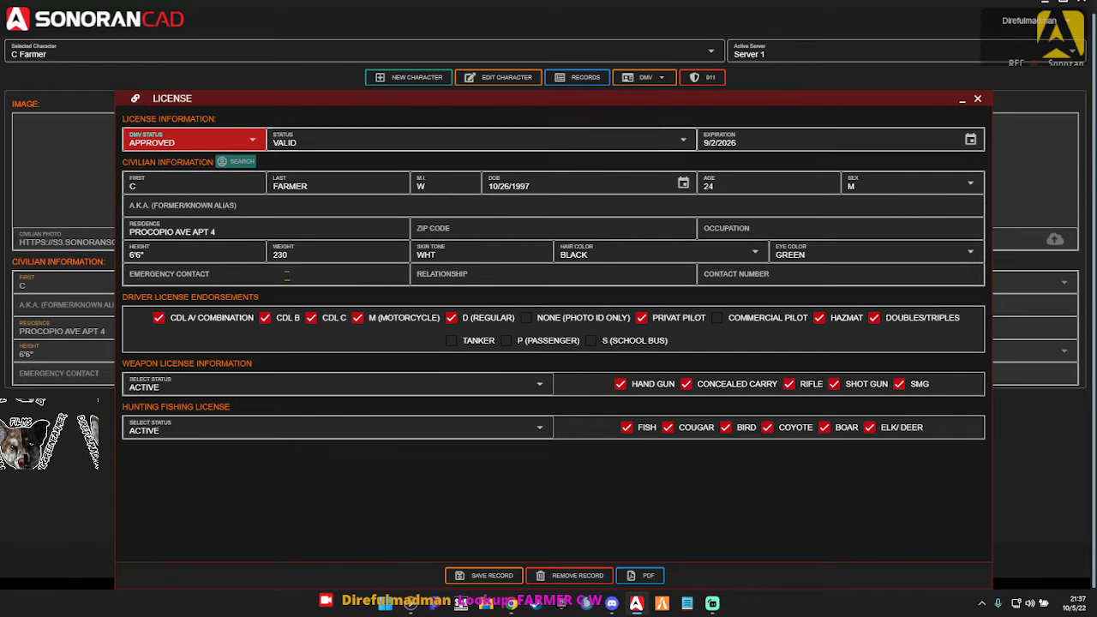
{"action": "scroll", "coordinate": [326, 433], "scroll_direction": "up", "scroll_amount": 1}
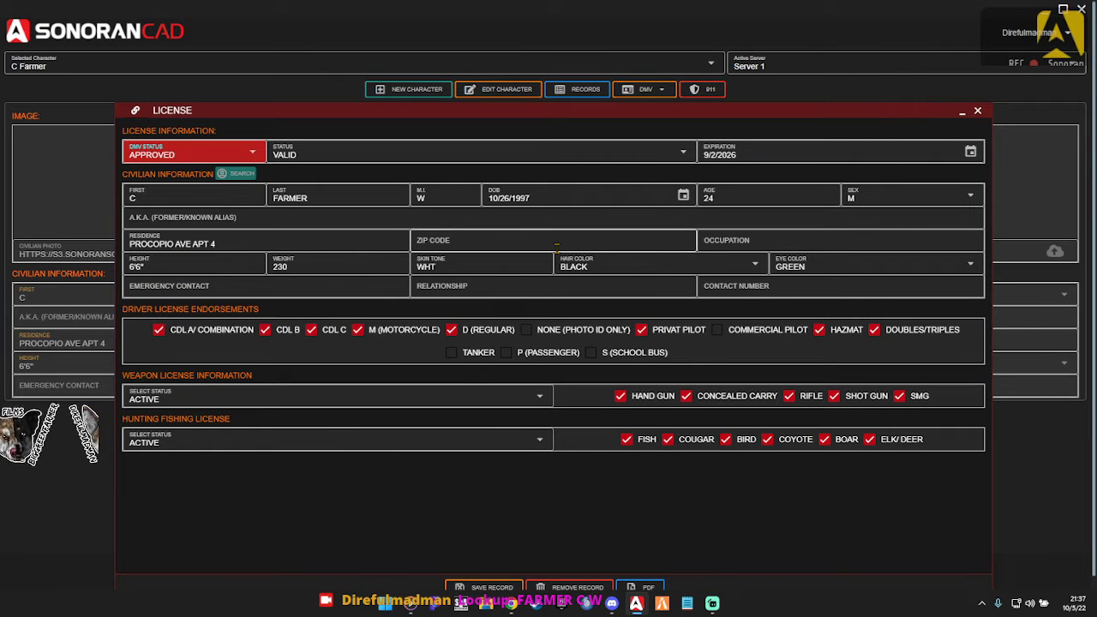
{"action": "left_click", "coordinate": [977, 111]}
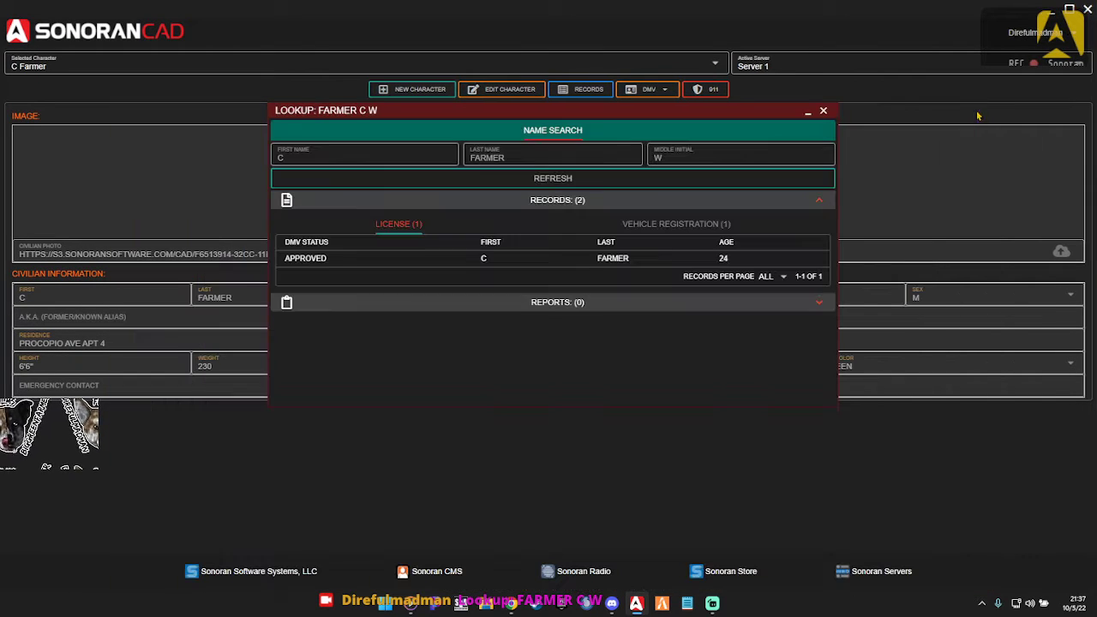
{"action": "left_click", "coordinate": [823, 111]}
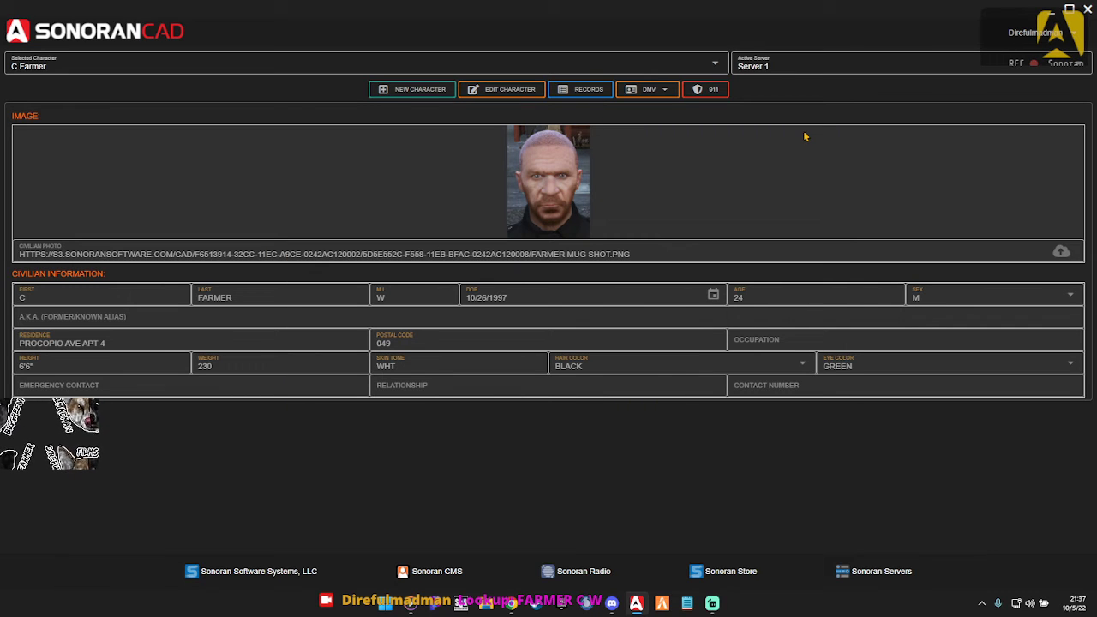